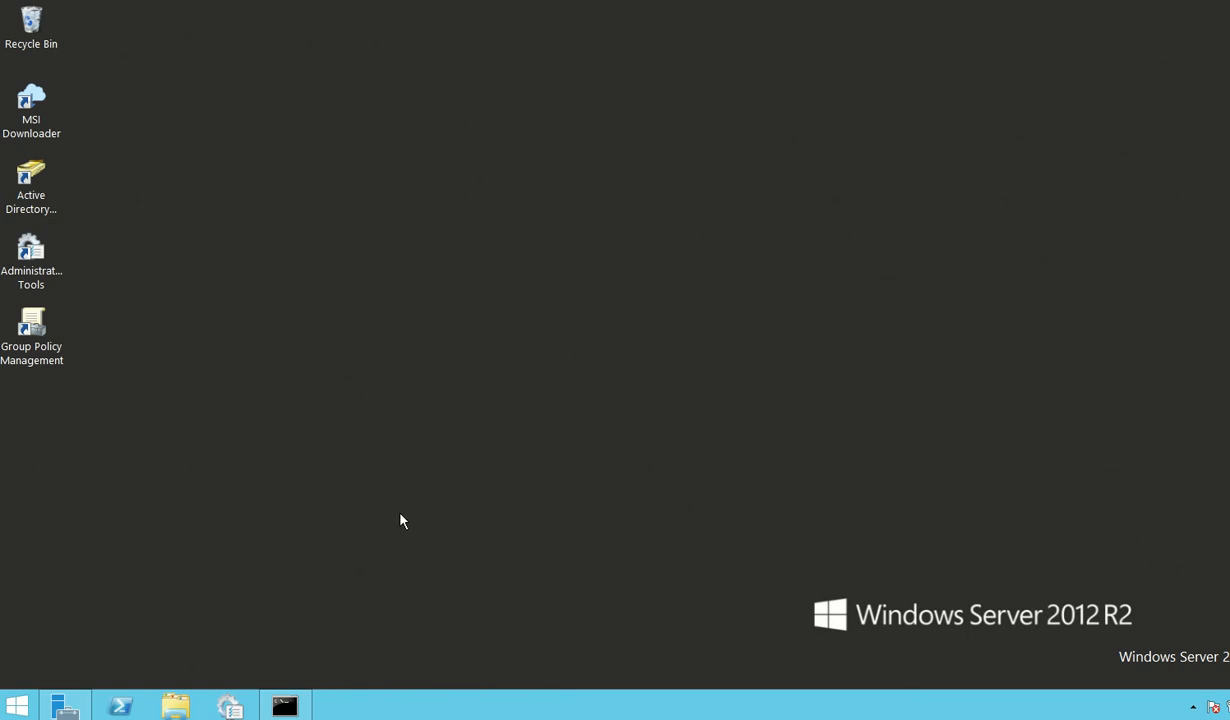
Step: Open the Share folder on Local Disk (C:) in File Explorer
left_click(180, 700)
left_click_drag(602, 67, 646, 60)
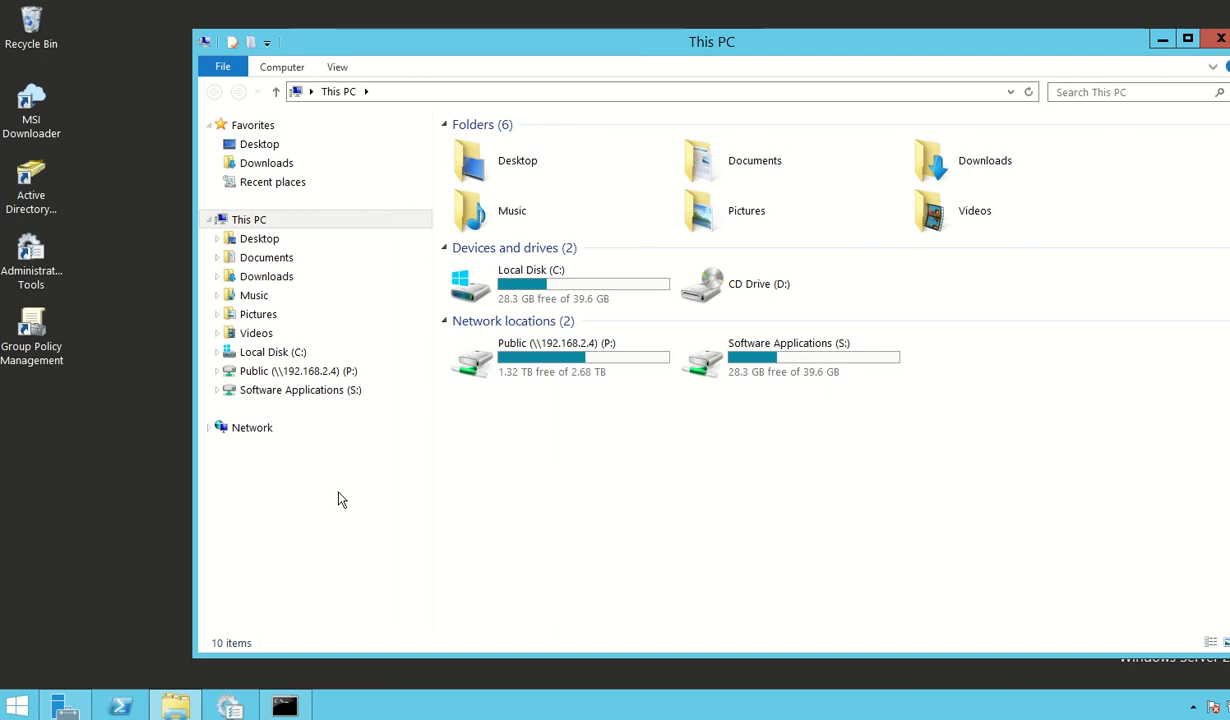
left_click(217, 356)
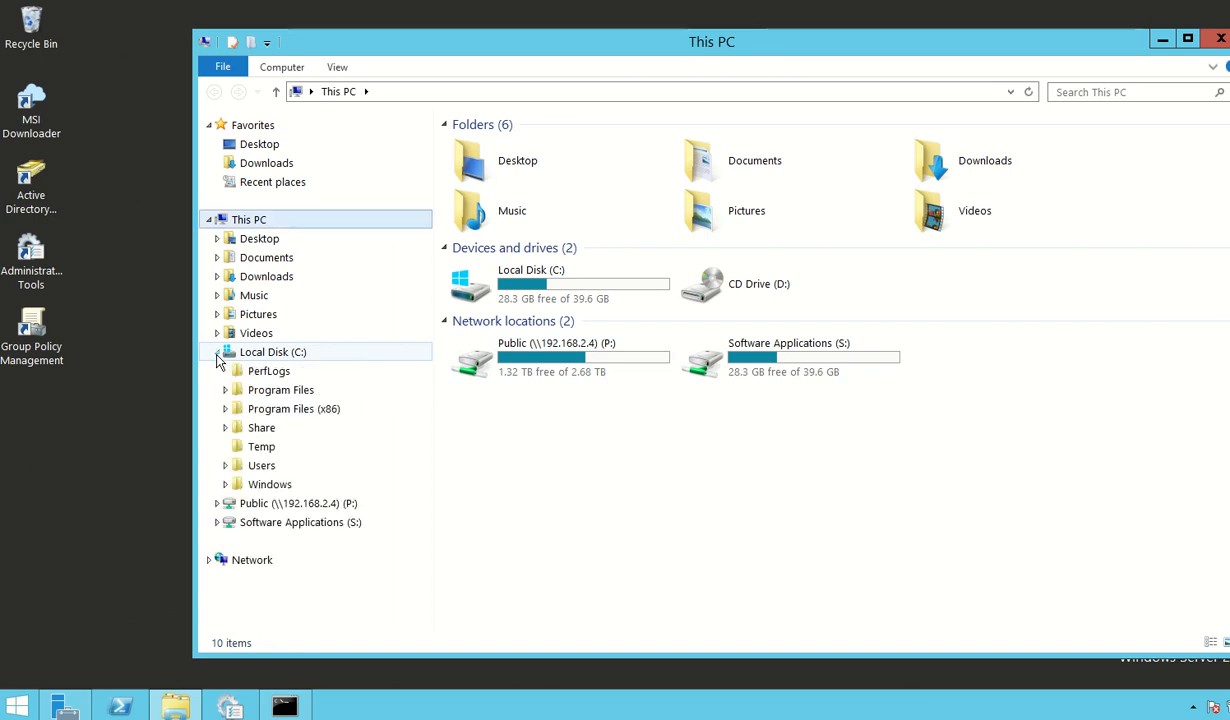
left_click(226, 430)
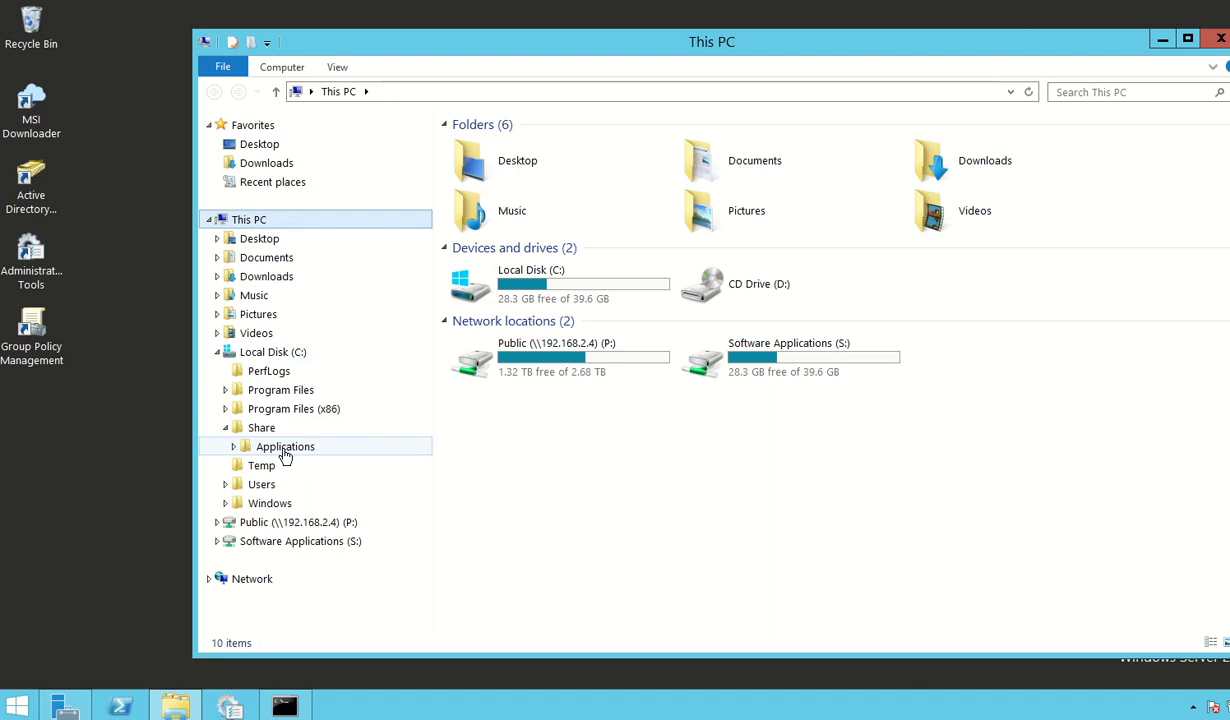
left_click(266, 432)
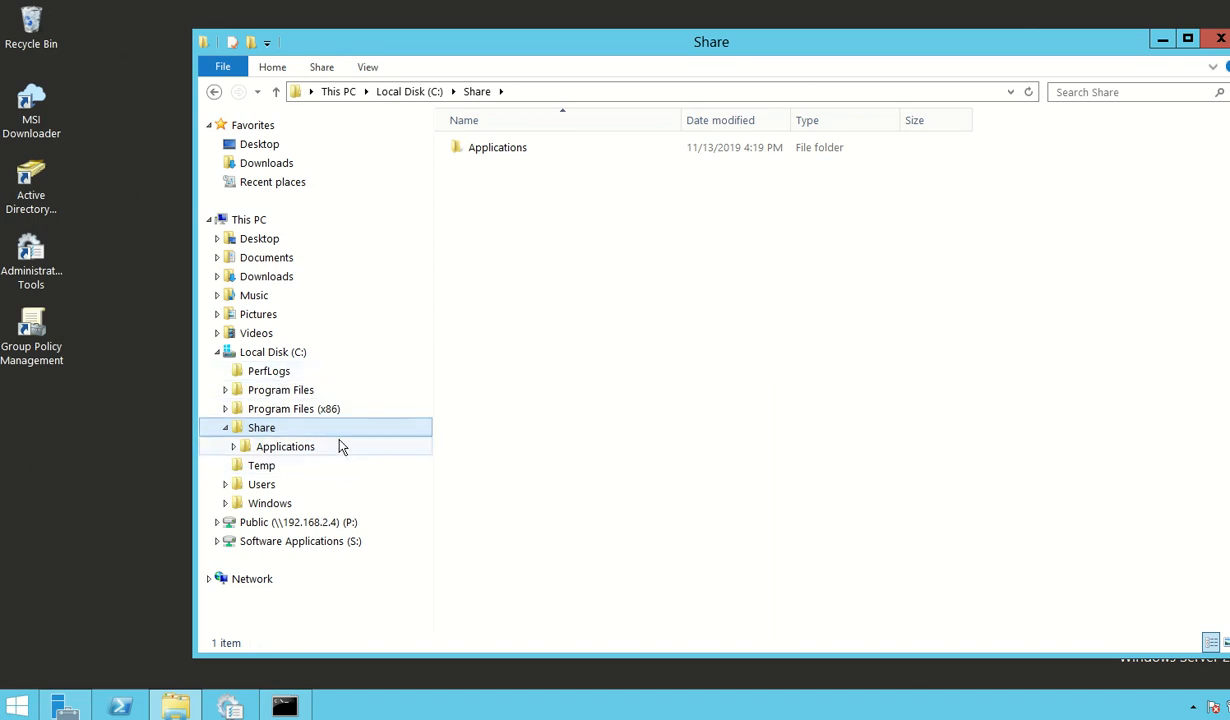
Step: Create a new folder named Software inside C:\Share
right_click(477, 358)
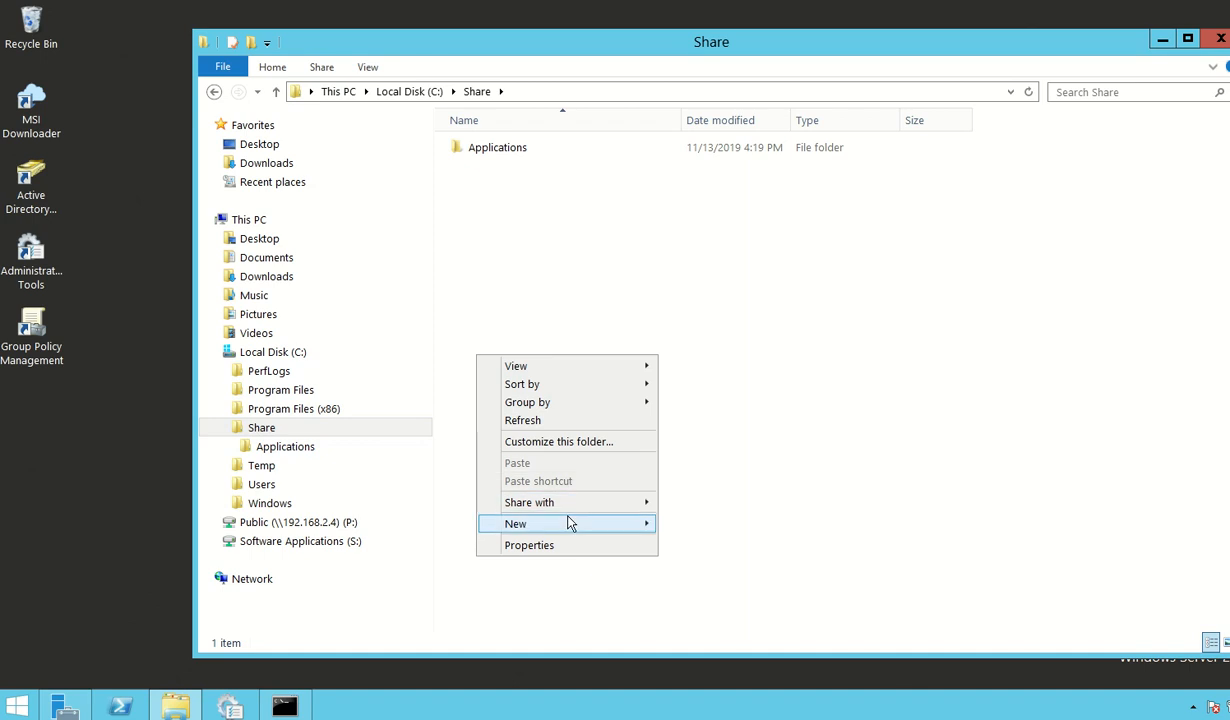
mouse_move(577, 524)
left_click(689, 522)
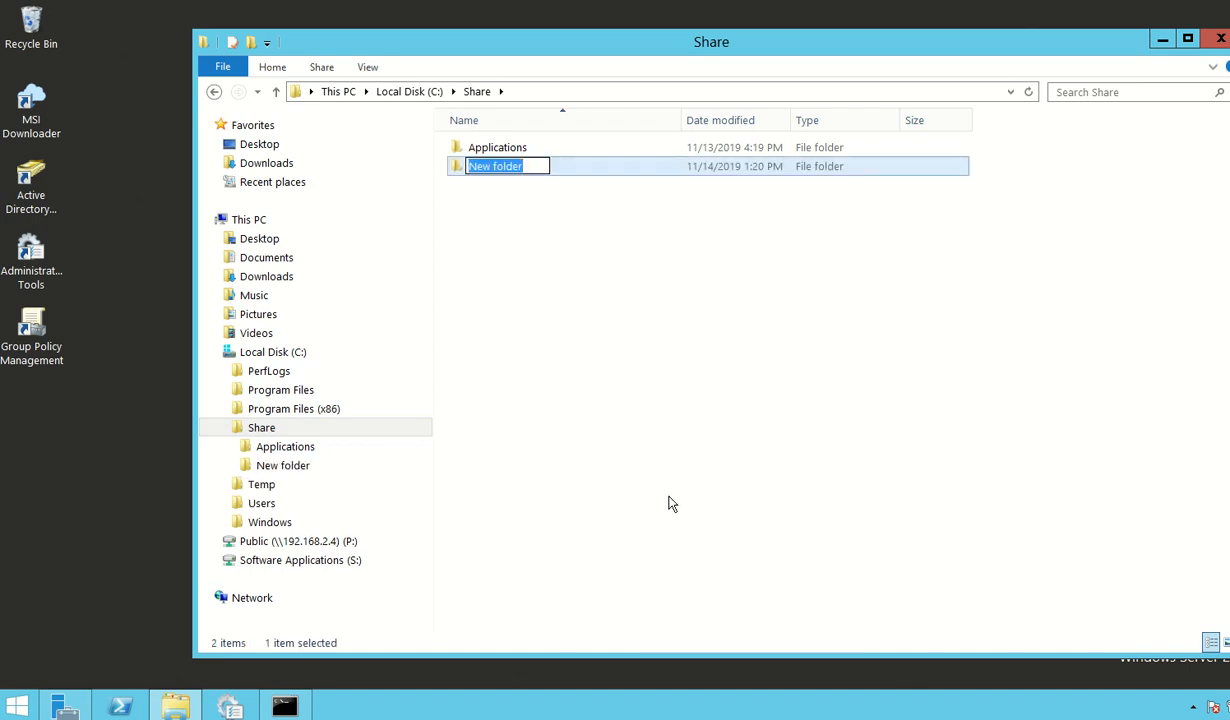
key("BackSpace")
type("Software")
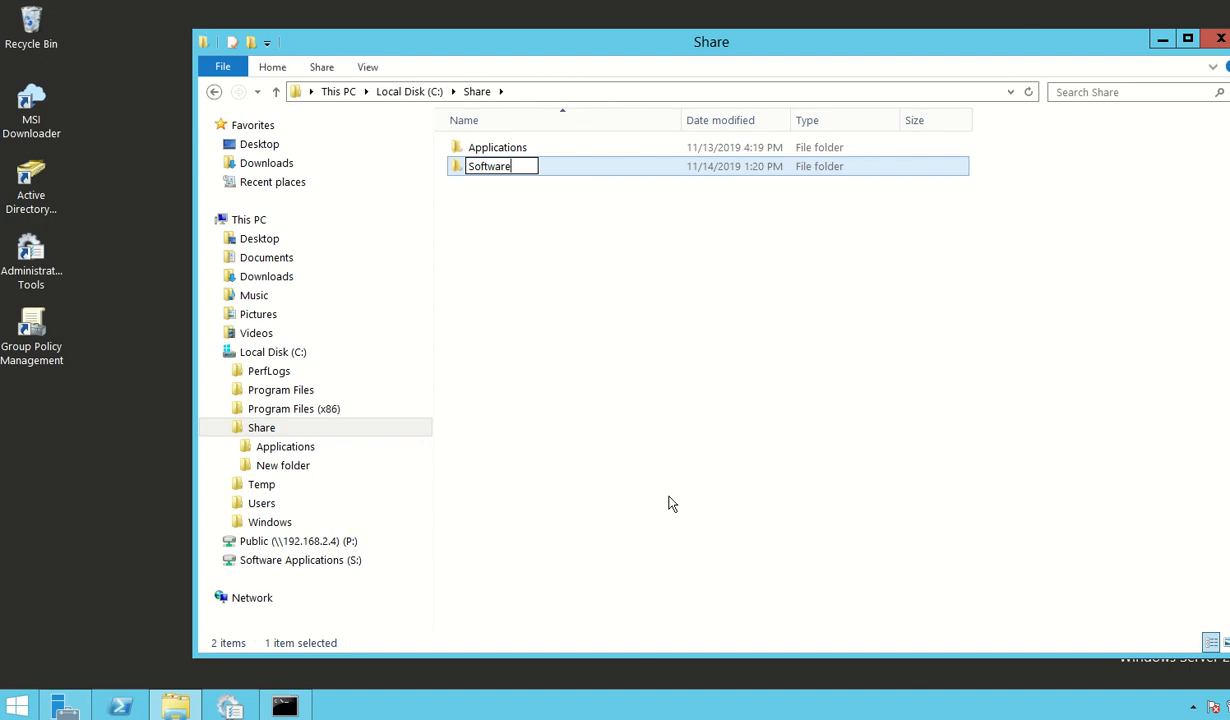
left_click(590, 232)
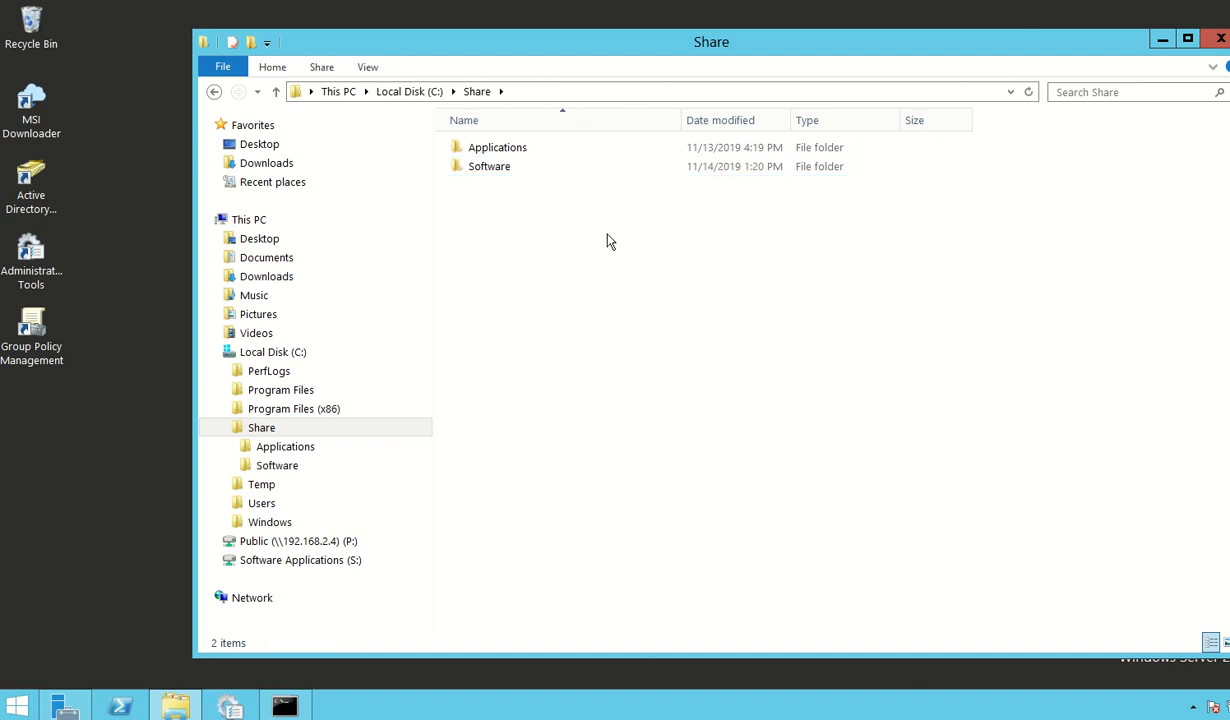
Step: Turn on sharing for the Software folder through its advanced sharing properties
left_click(487, 169)
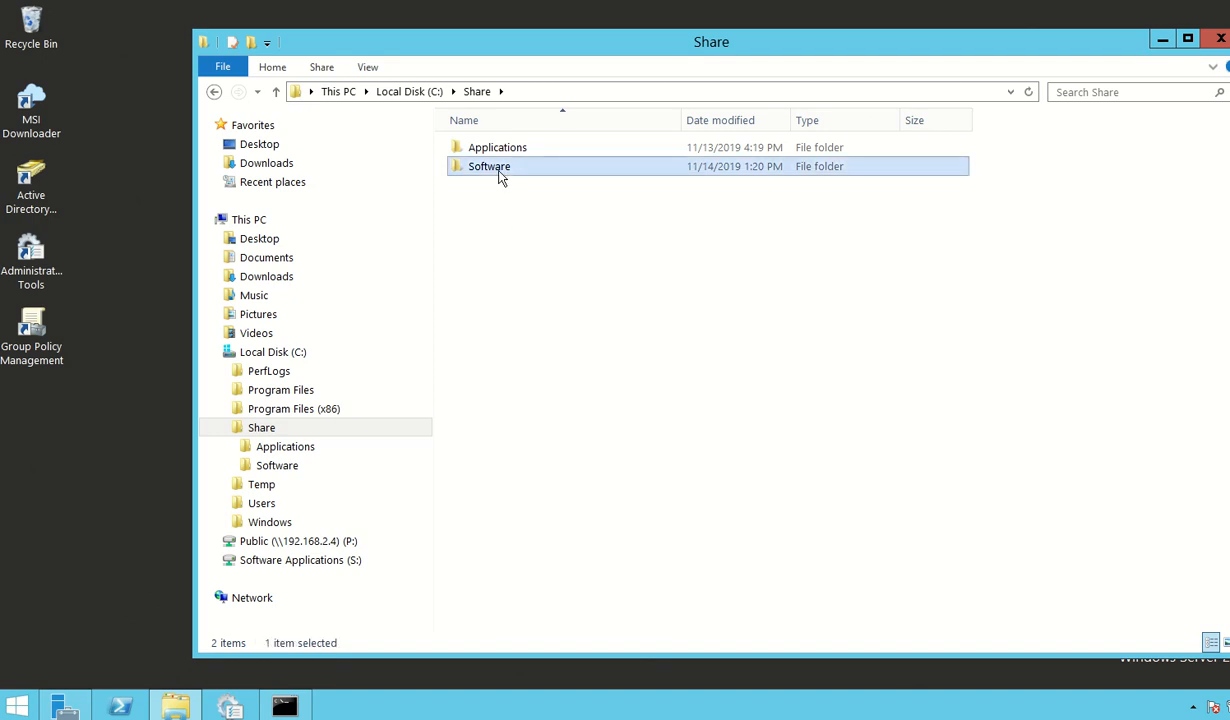
right_click(489, 172)
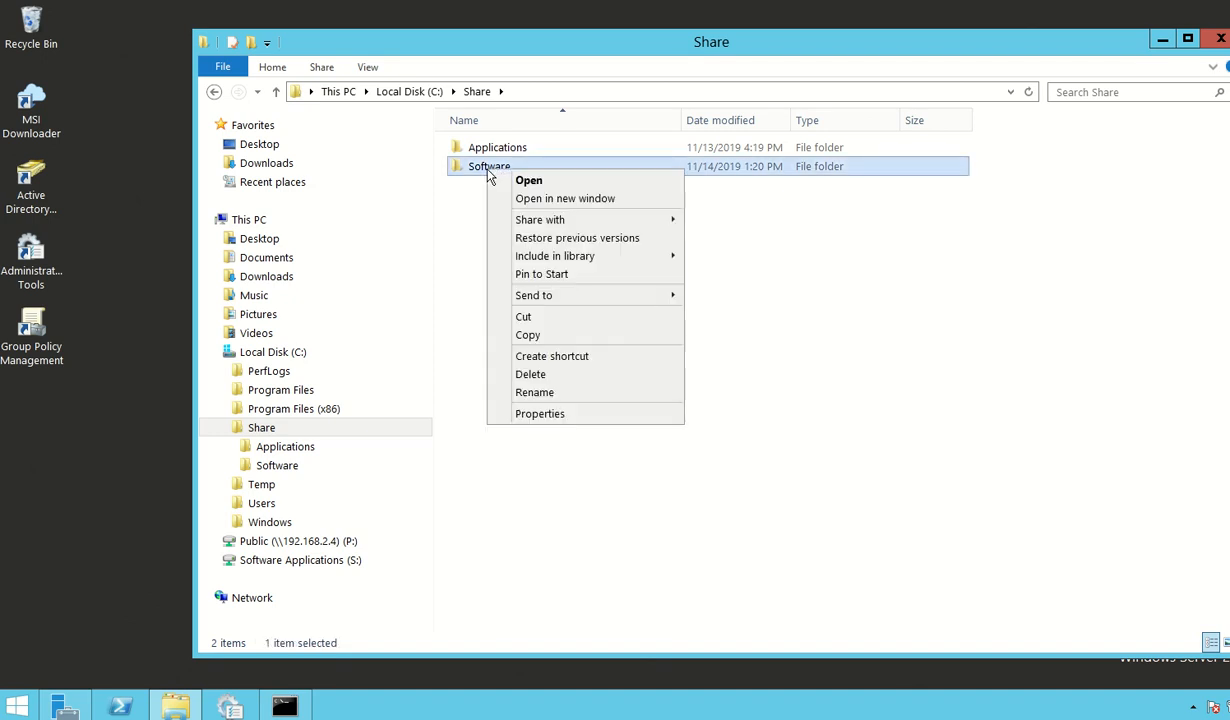
left_click(567, 416)
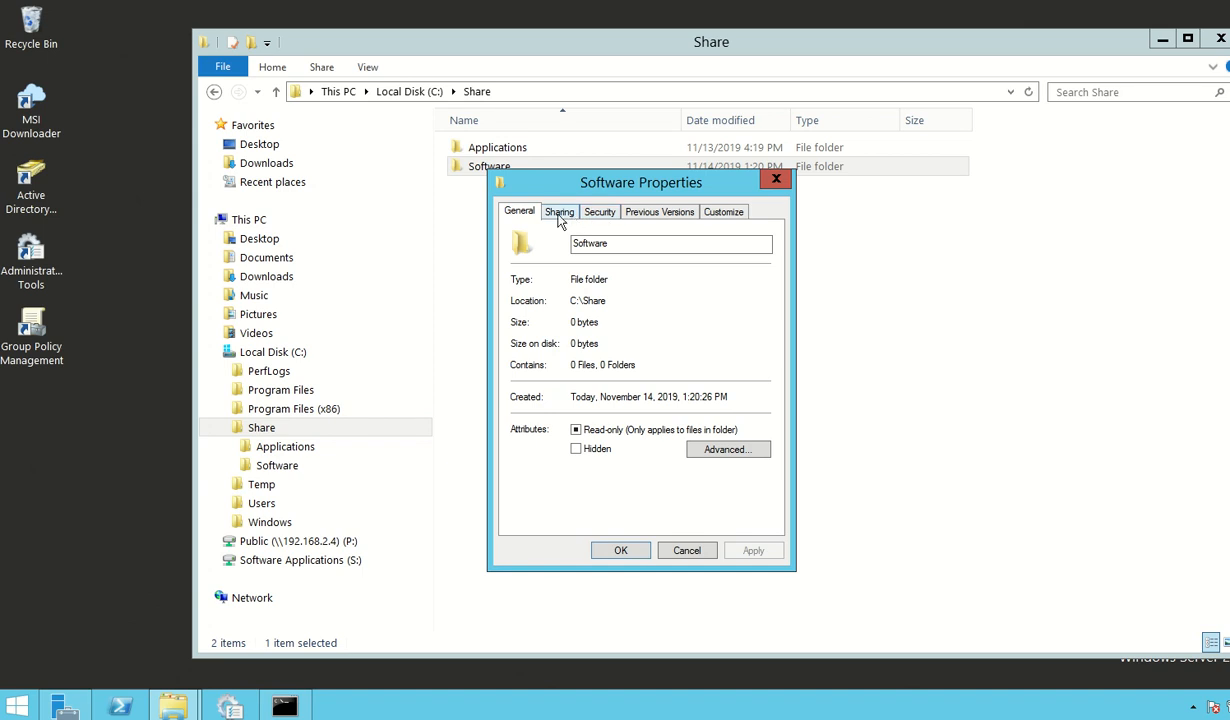
left_click(566, 214)
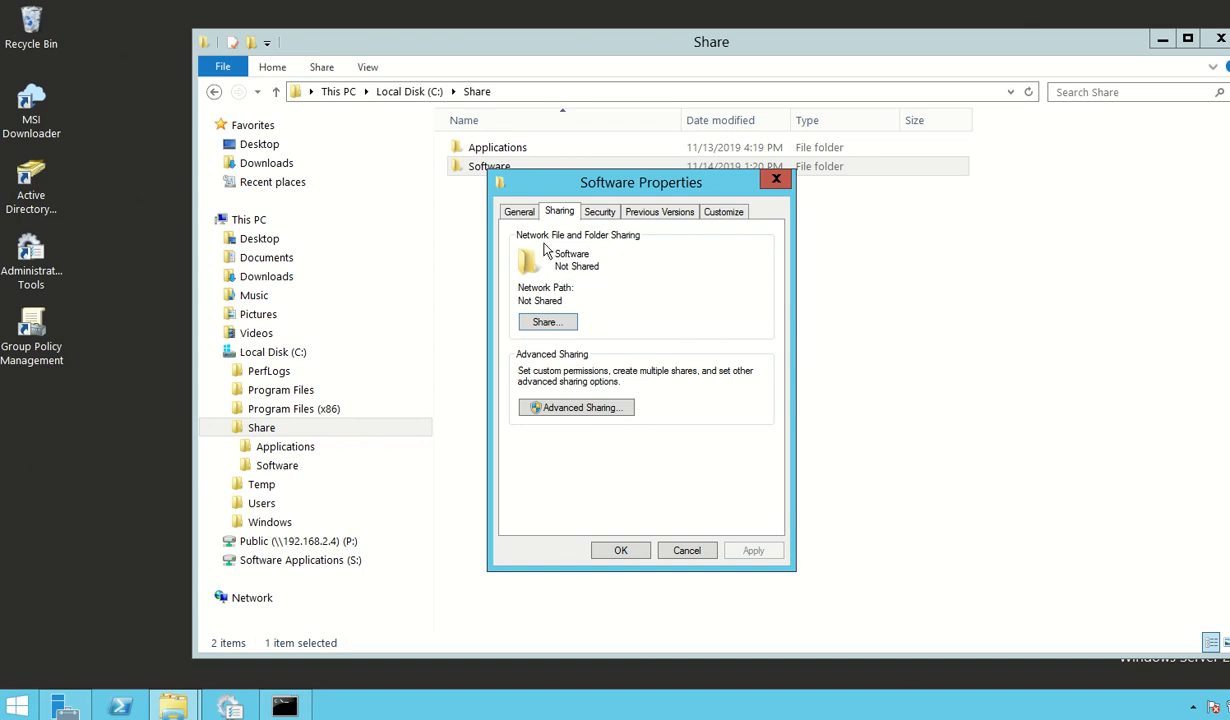
left_click(583, 404)
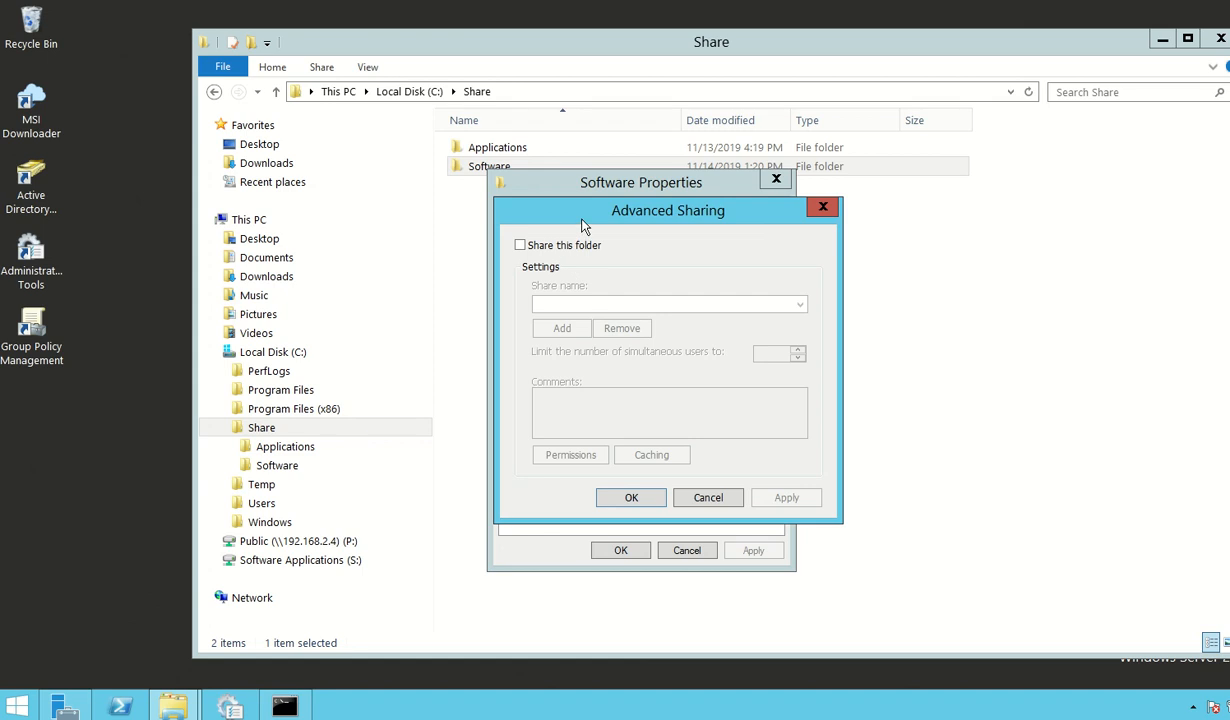
left_click_drag(563, 215, 559, 215)
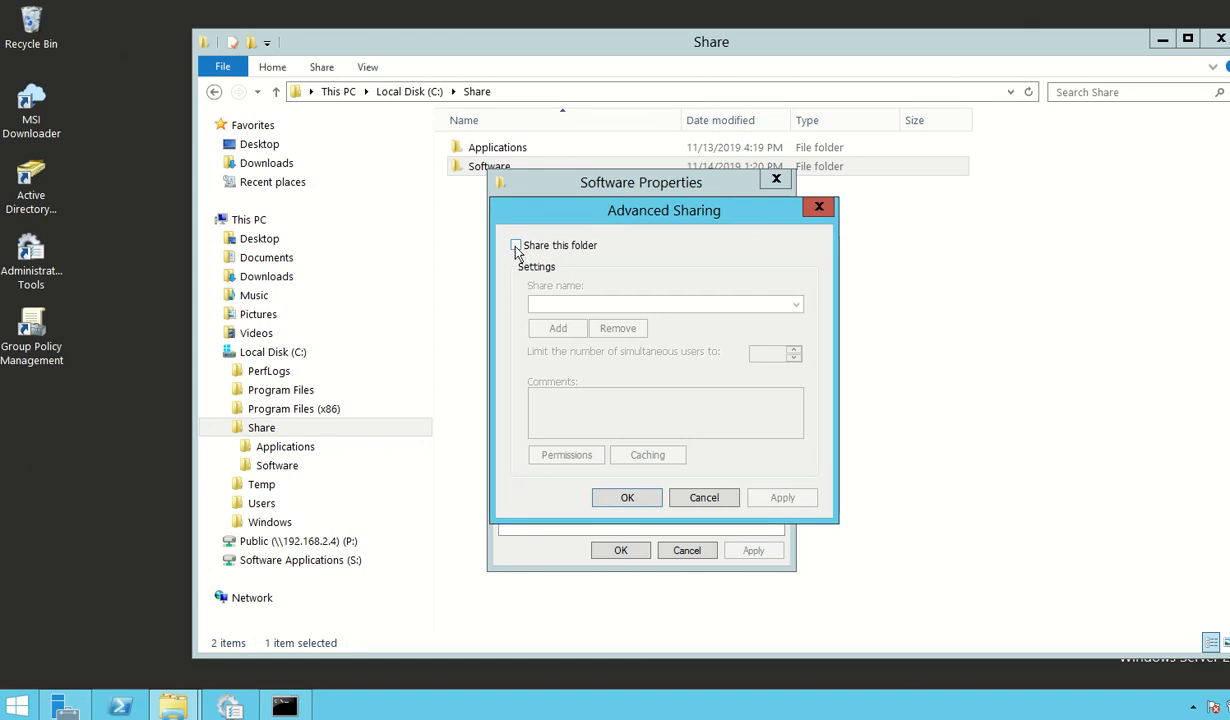
left_click(516, 246)
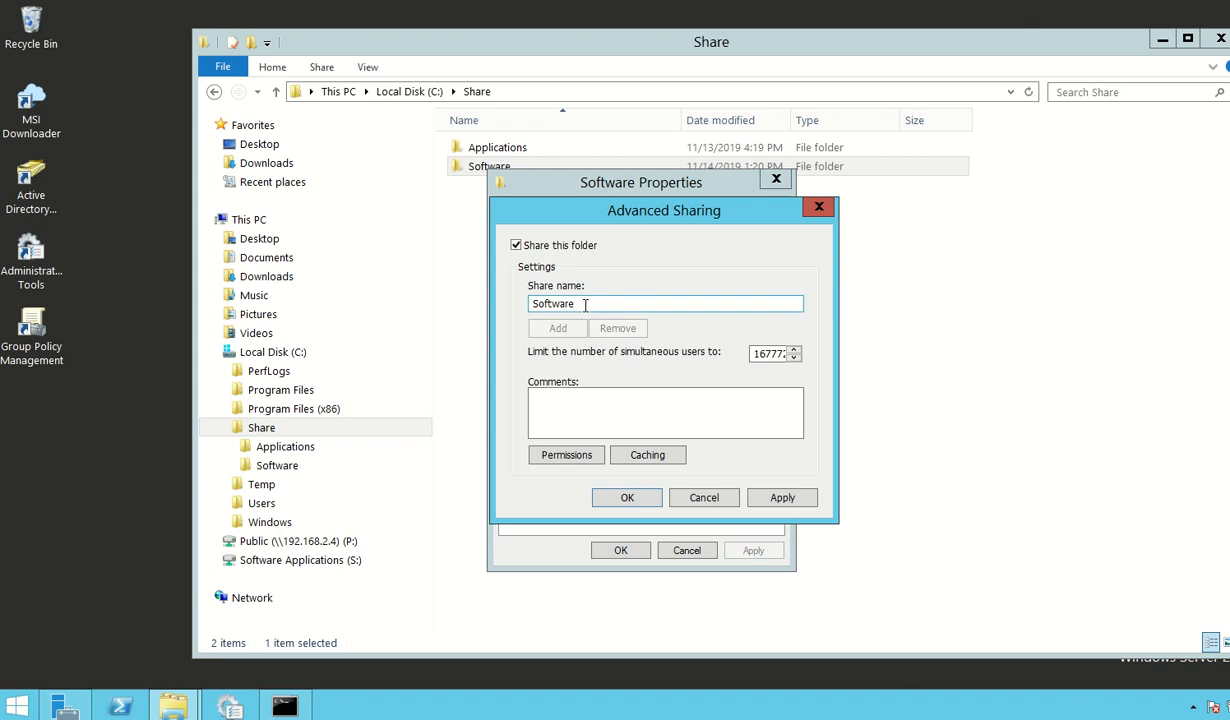
Step: Allow Everyone Full Control in the Software share permissions and save the folder's sharing settings
left_click(582, 458)
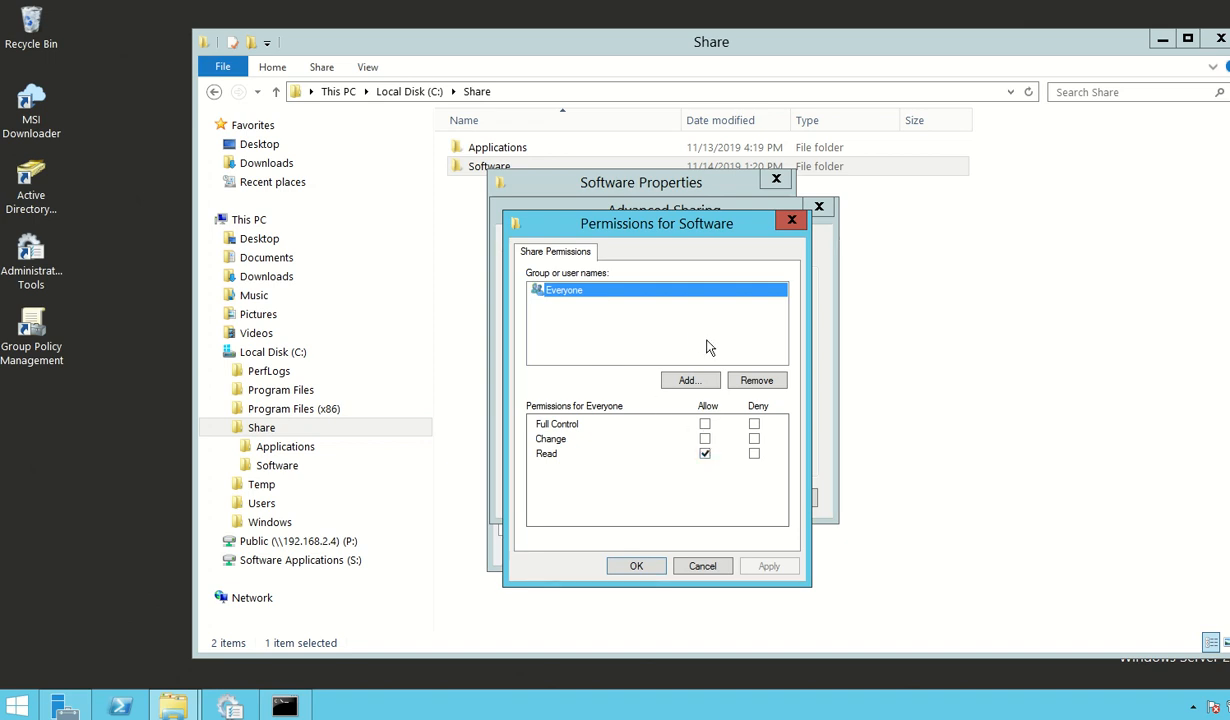
left_click(705, 424)
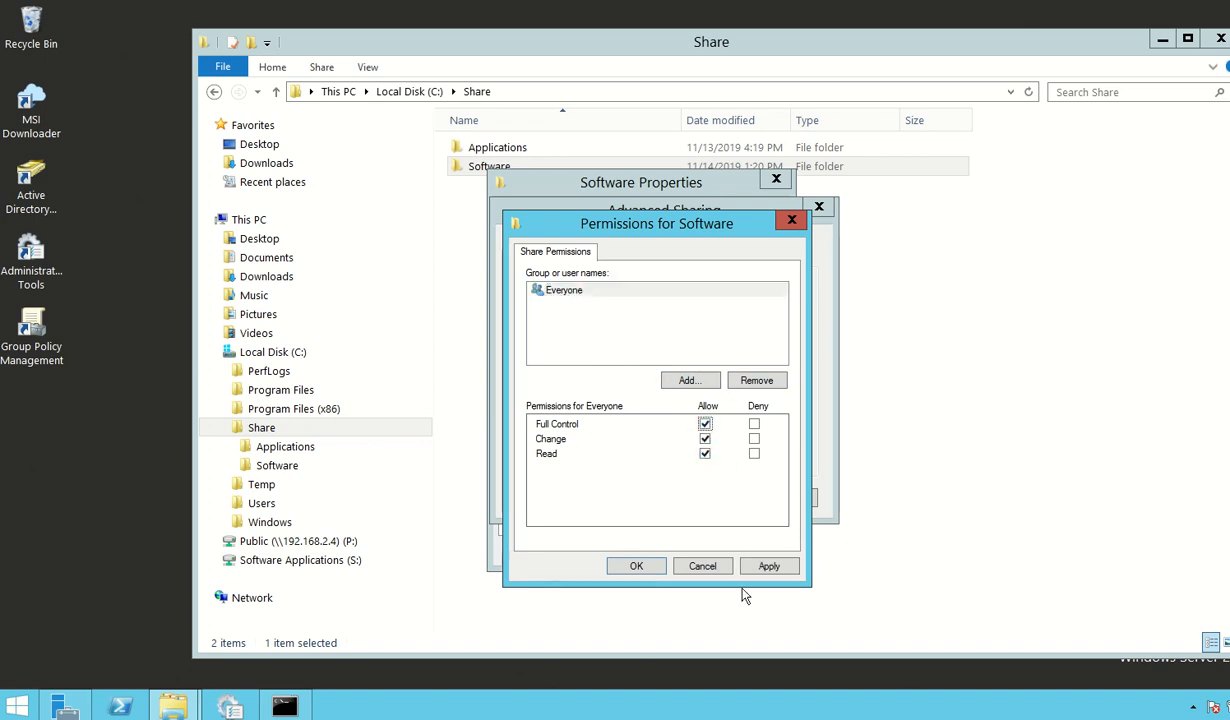
left_click(768, 566)
left_click(638, 566)
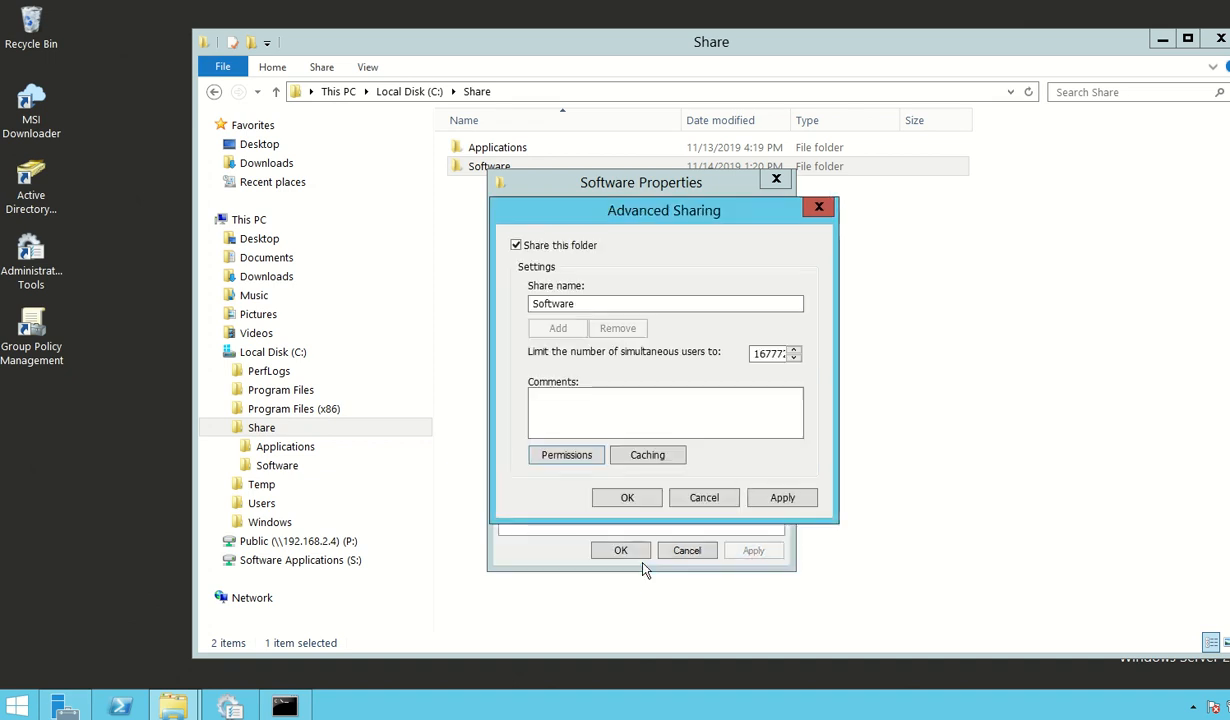
left_click(617, 494)
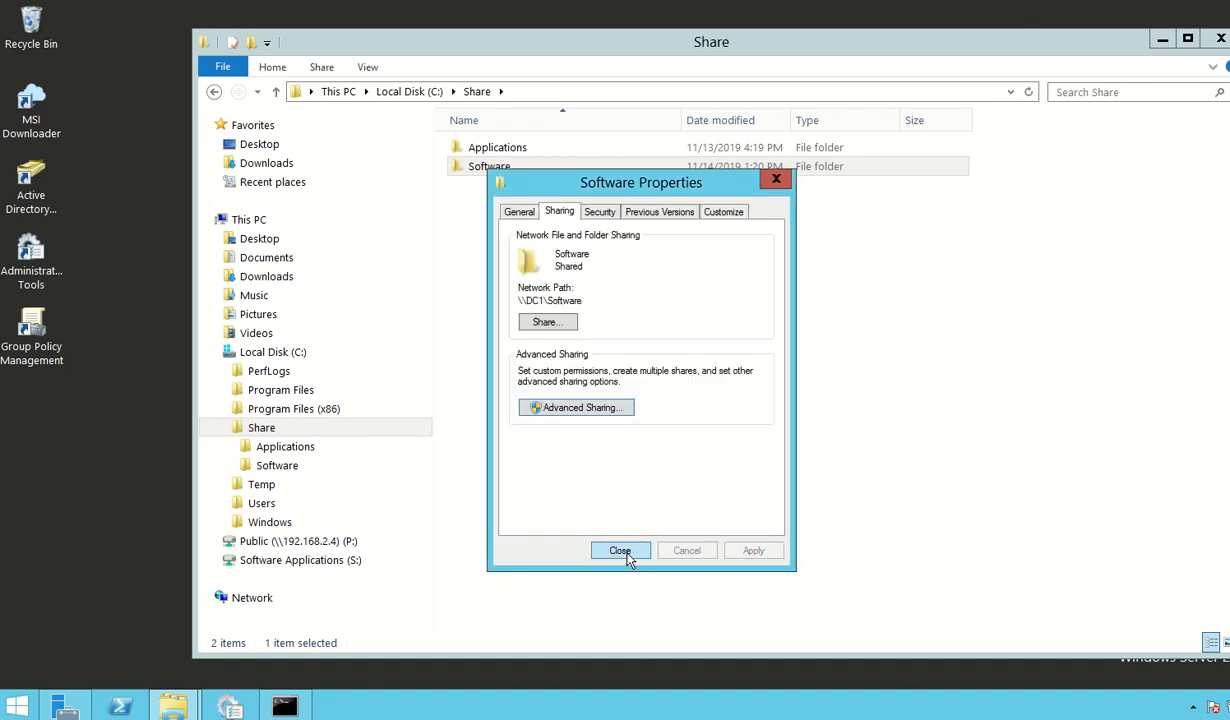
left_click(620, 551)
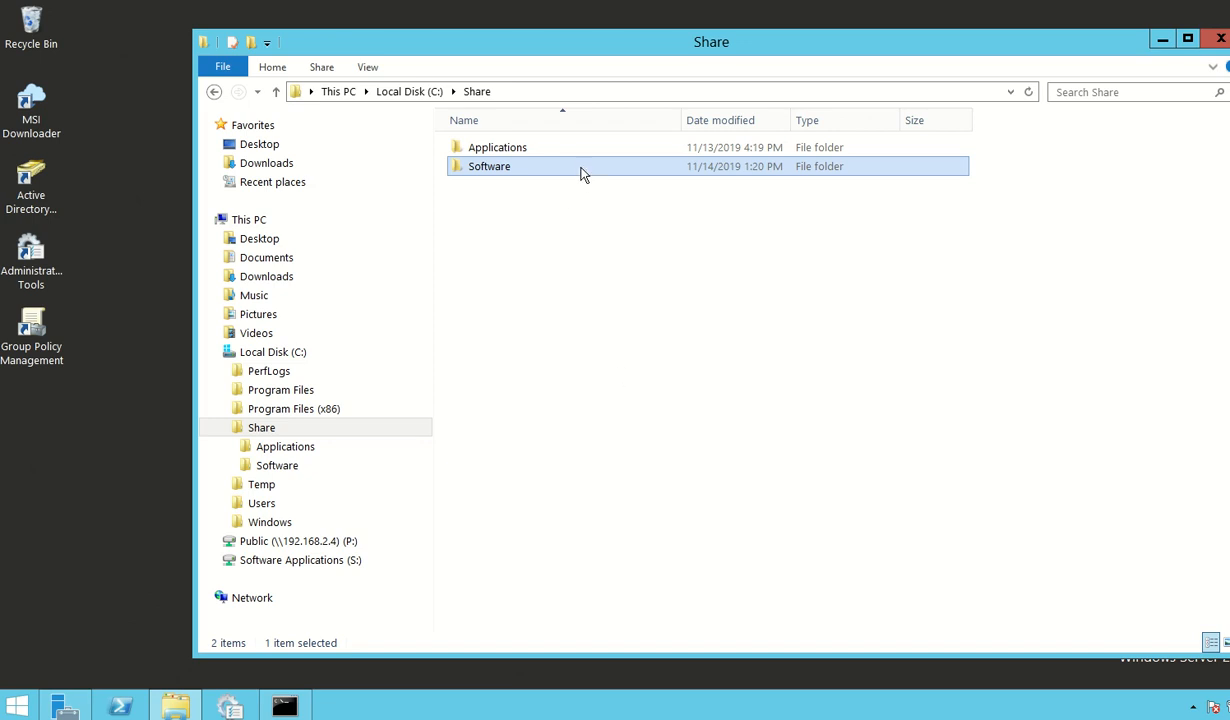
Step: Browse to \\localhost to check the network shares on this server
left_click(509, 93)
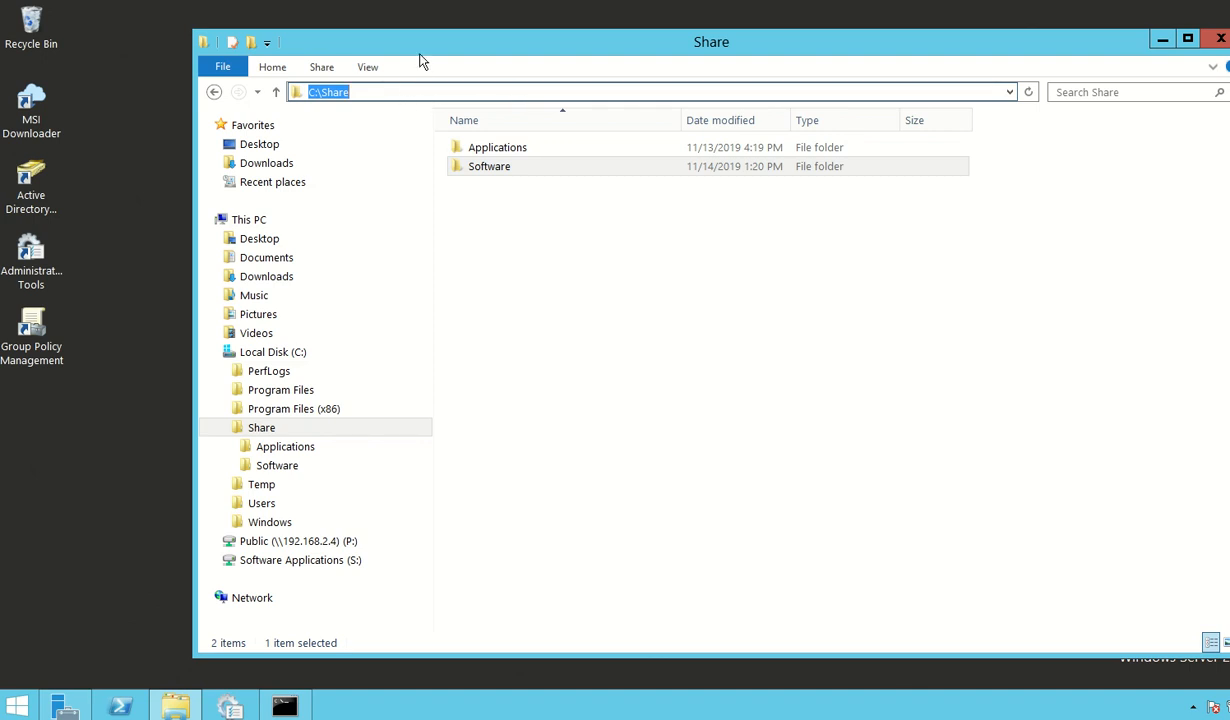
key("BackSpace")
type("\\\\")
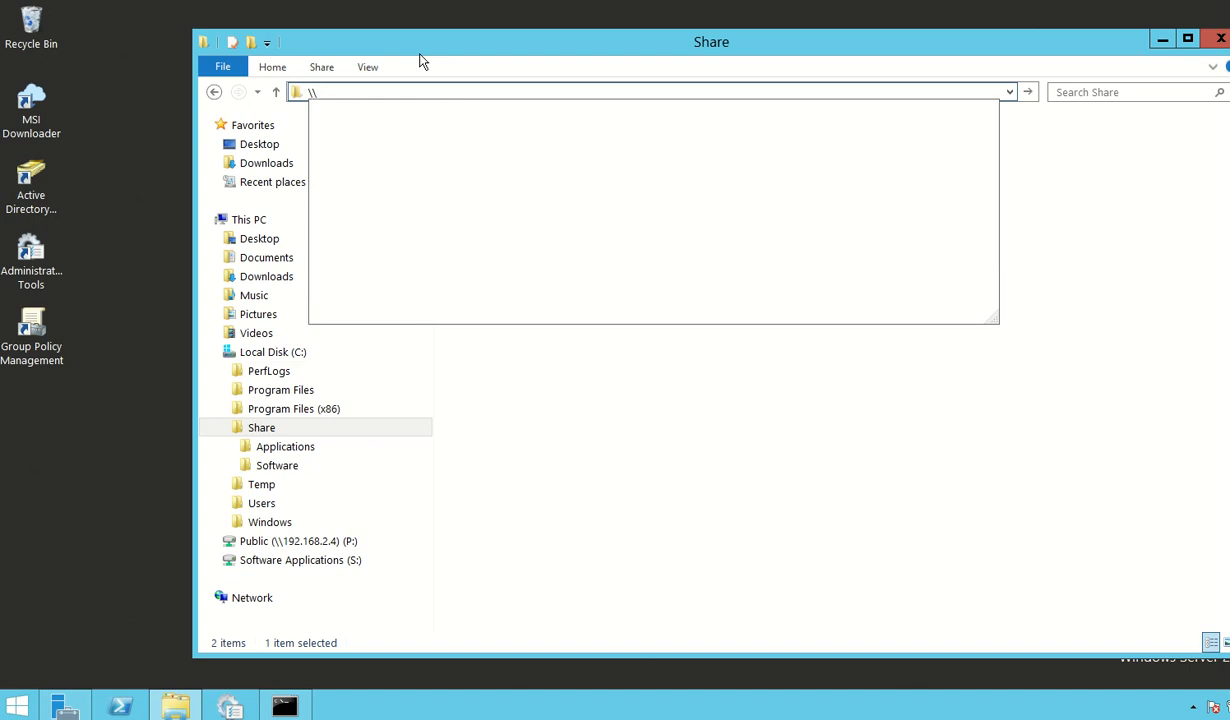
type("localhost")
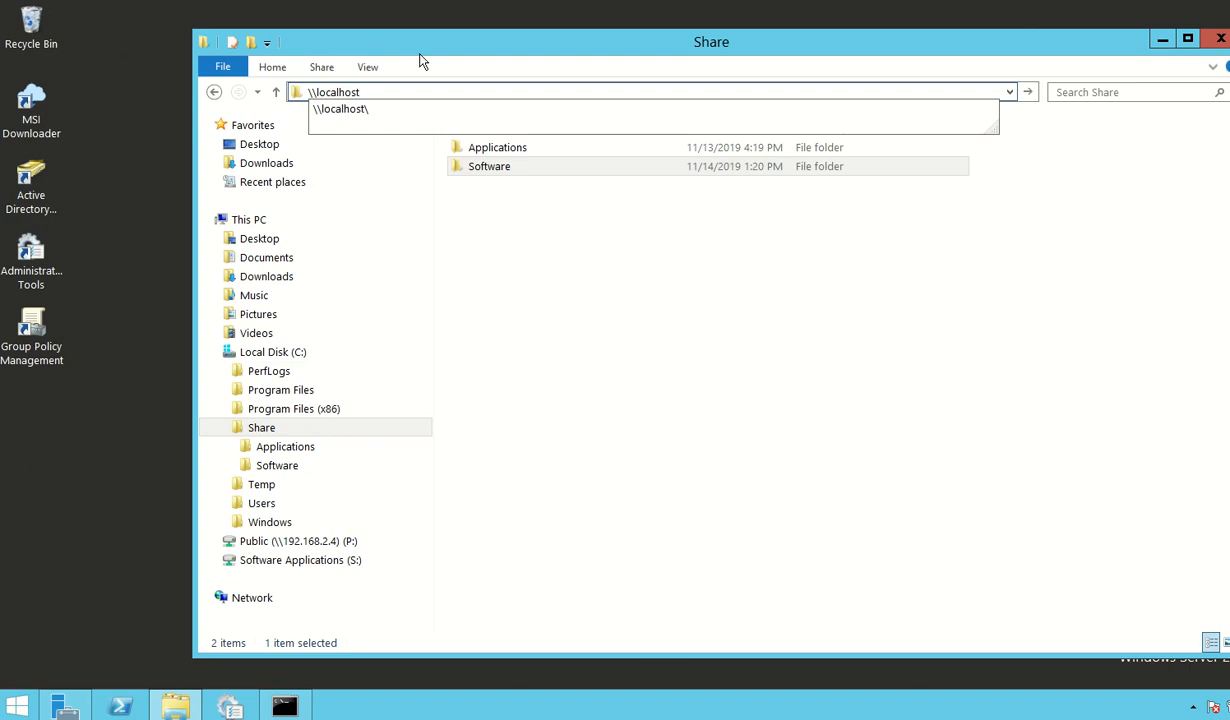
key("Return")
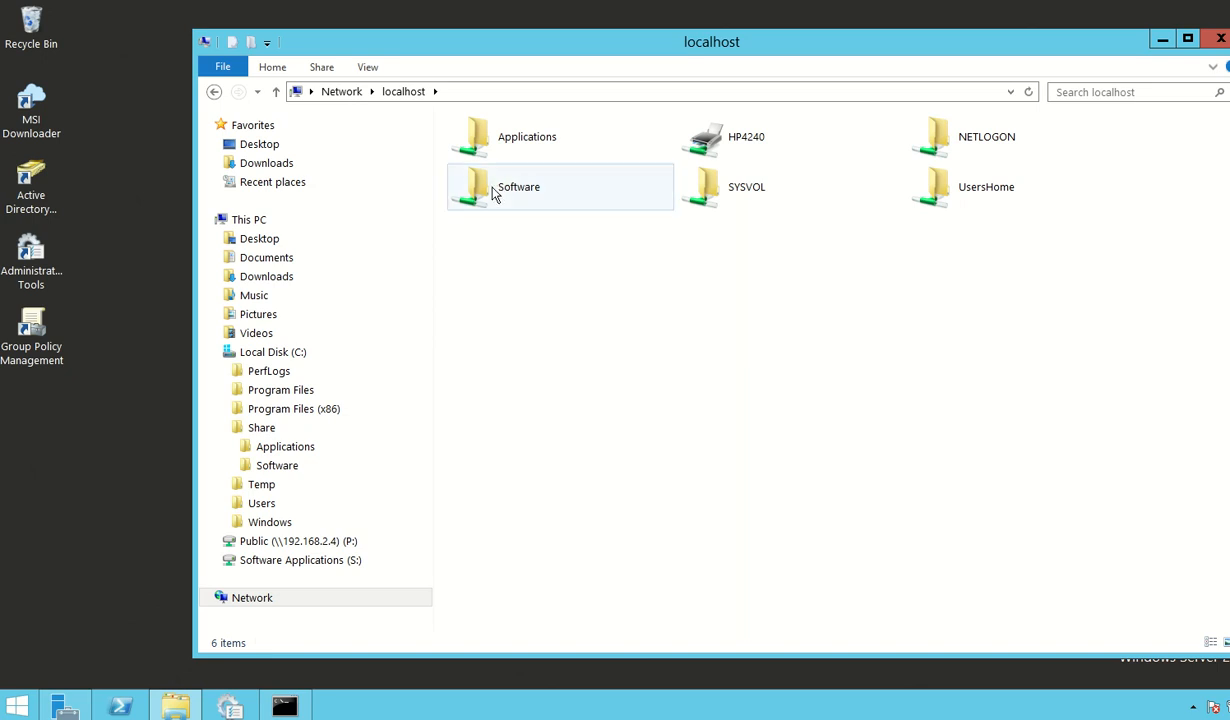
Step: Examine the installer files in C:\Share\Applications and return to the Share folder
left_click(264, 430)
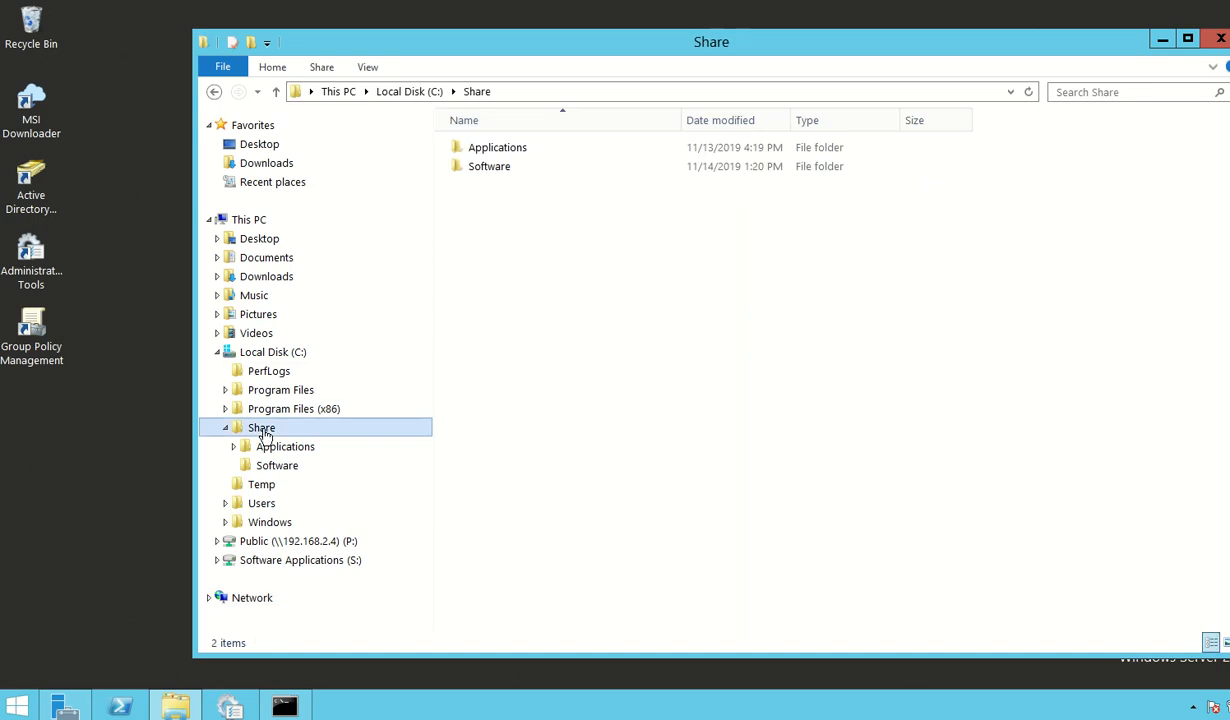
left_click(272, 450)
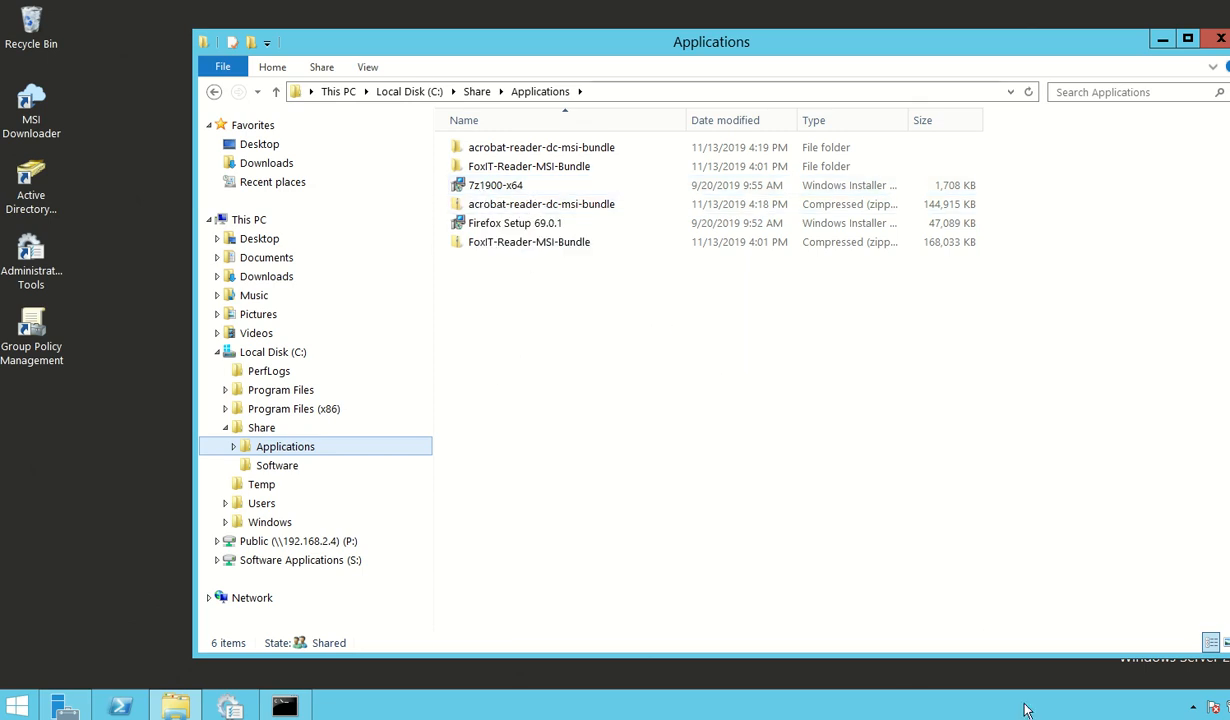
right_click(1228, 718)
left_click(1190, 708)
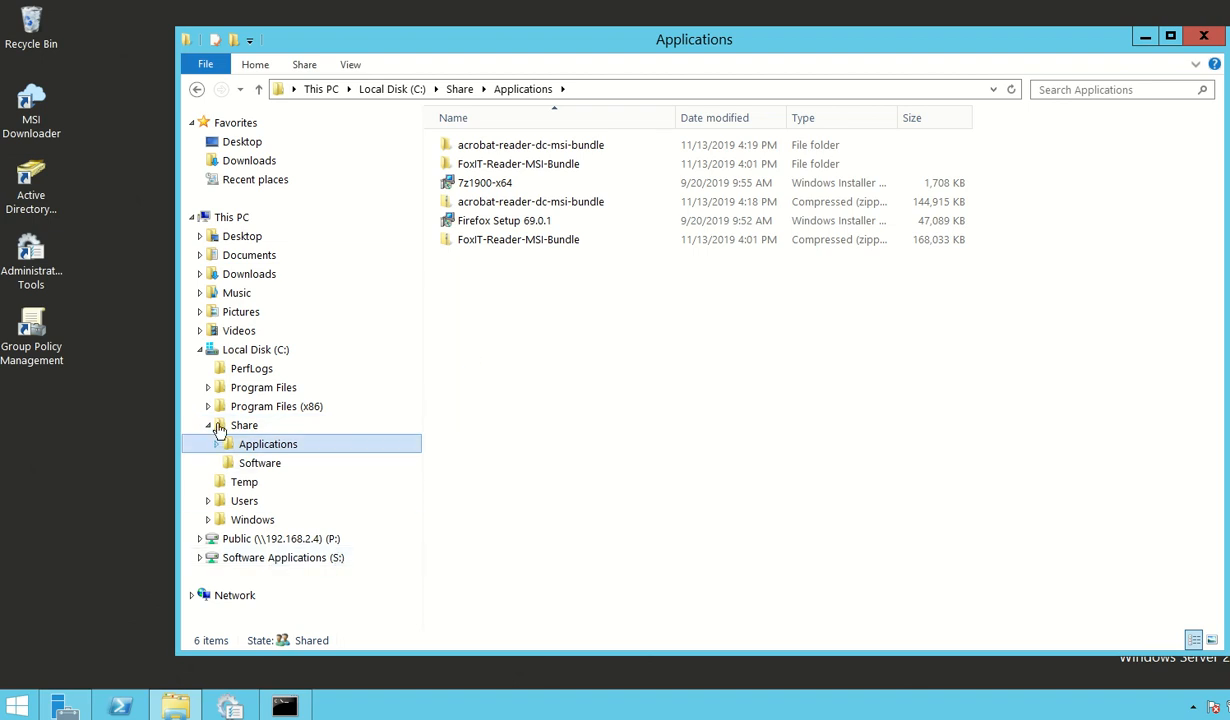
left_click(201, 350)
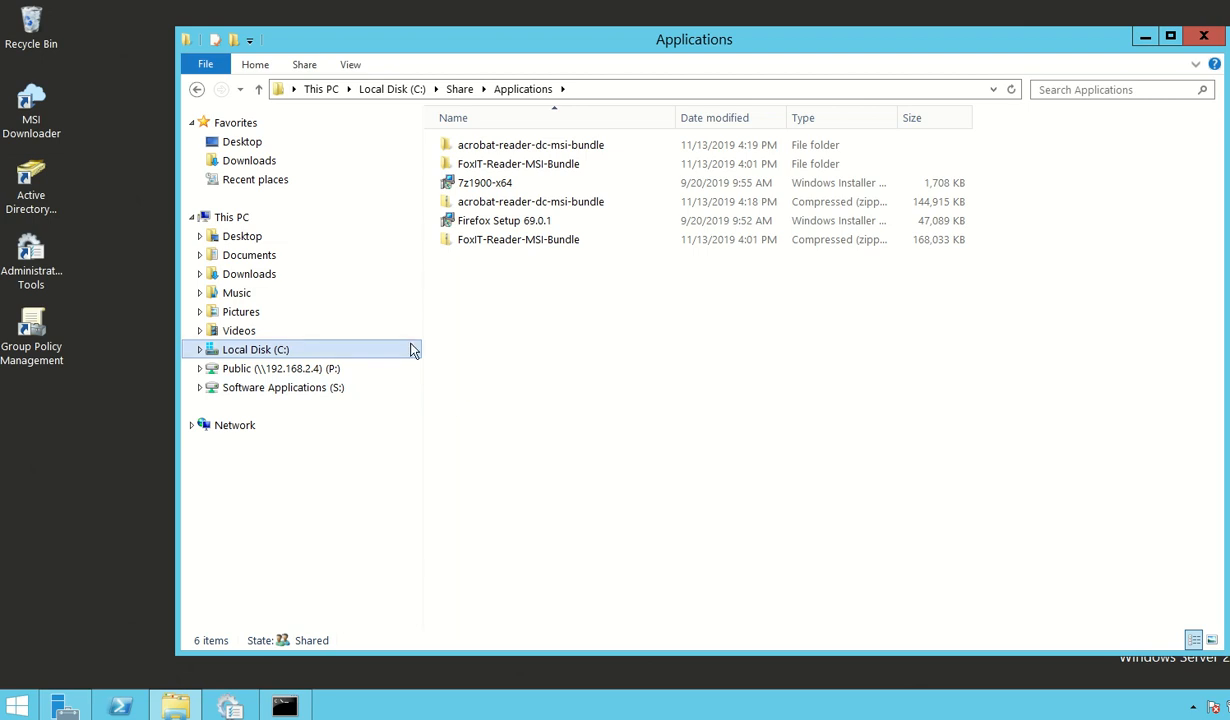
left_click(580, 90)
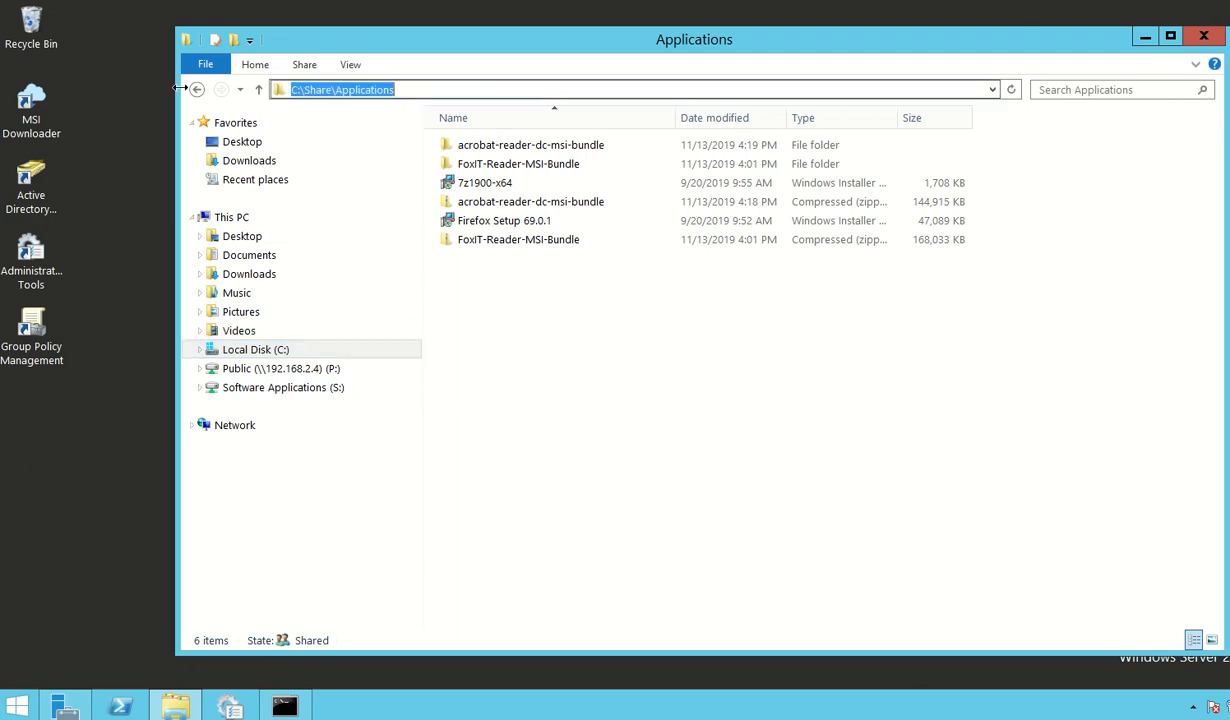
left_click(196, 89)
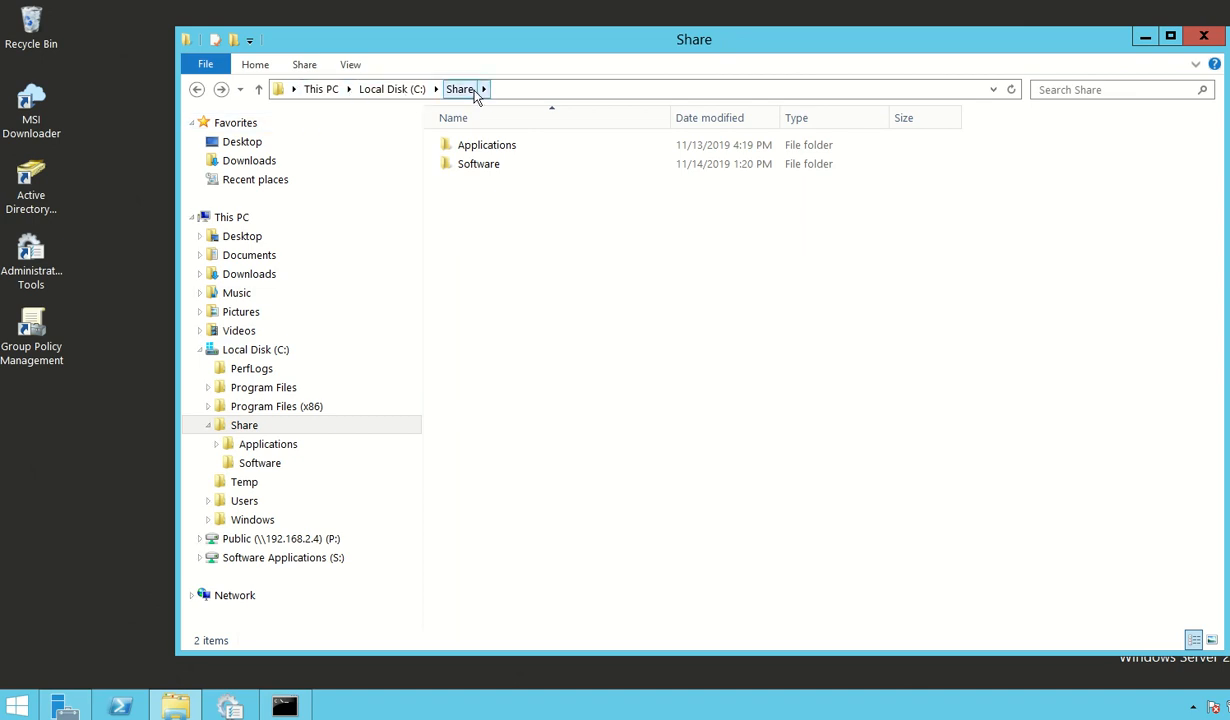
Step: Go to the network location \\localhost\ from the Share folder
left_click(532, 90)
type("\\")
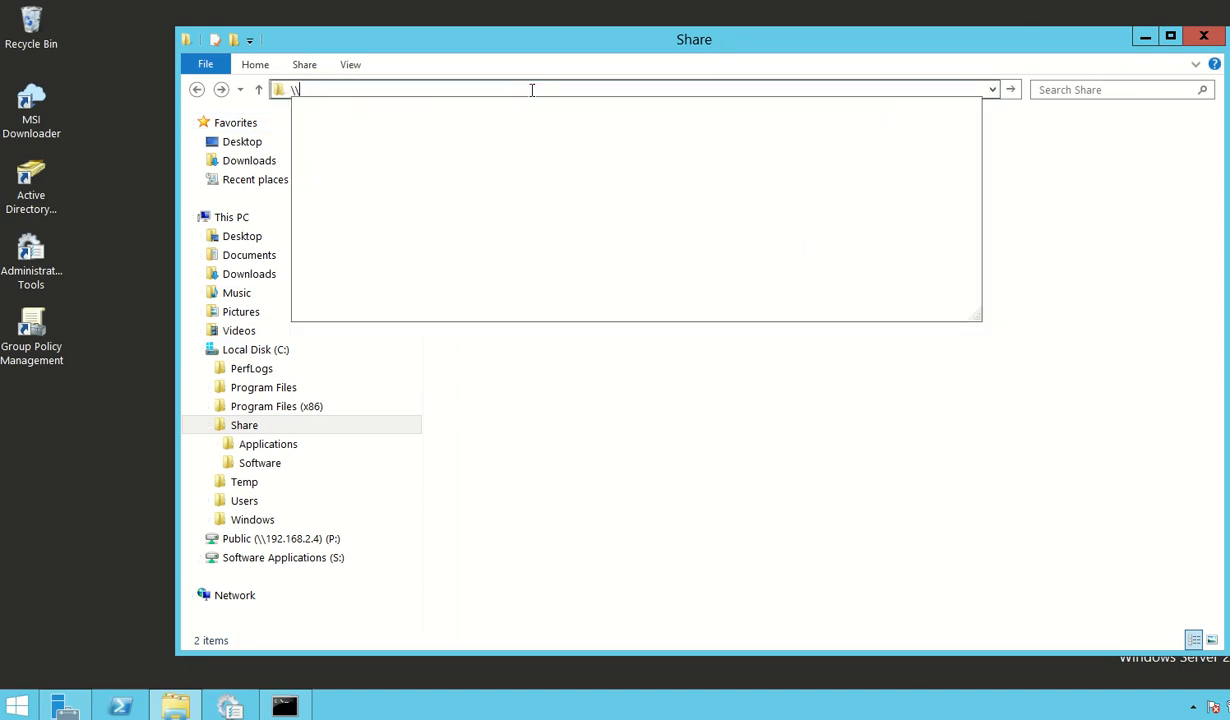
type("localhost")
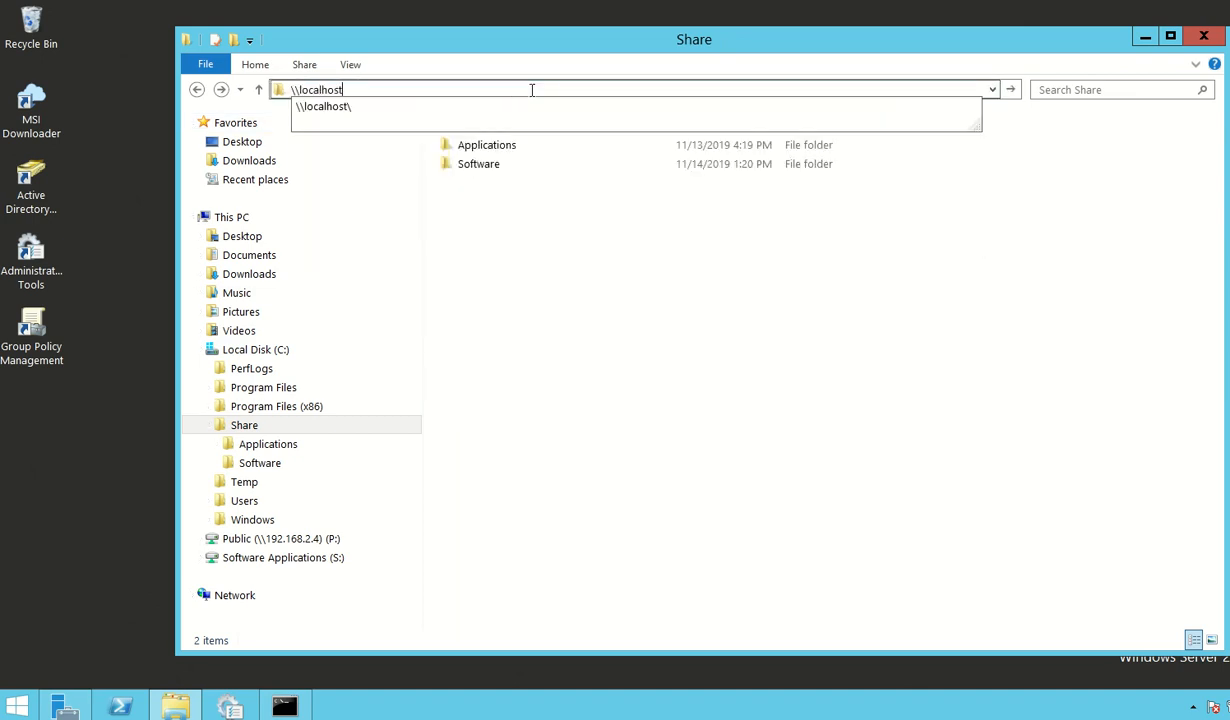
type("\\")
key("Return")
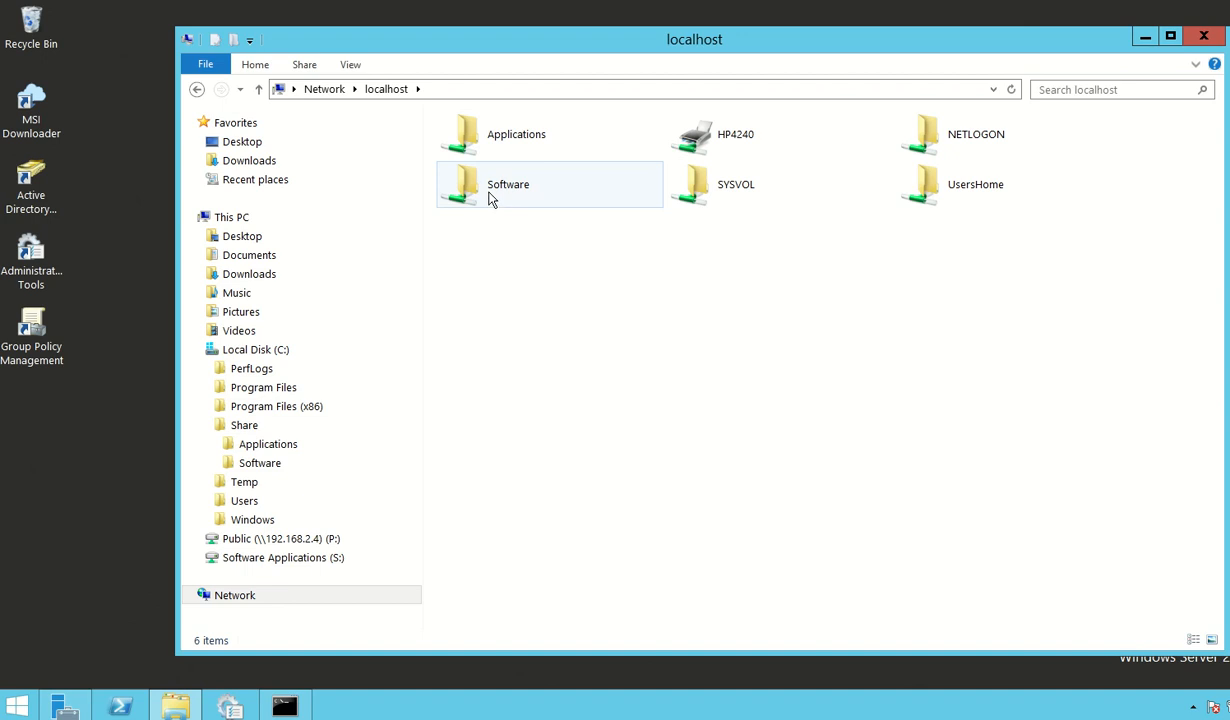
right_click(479, 197)
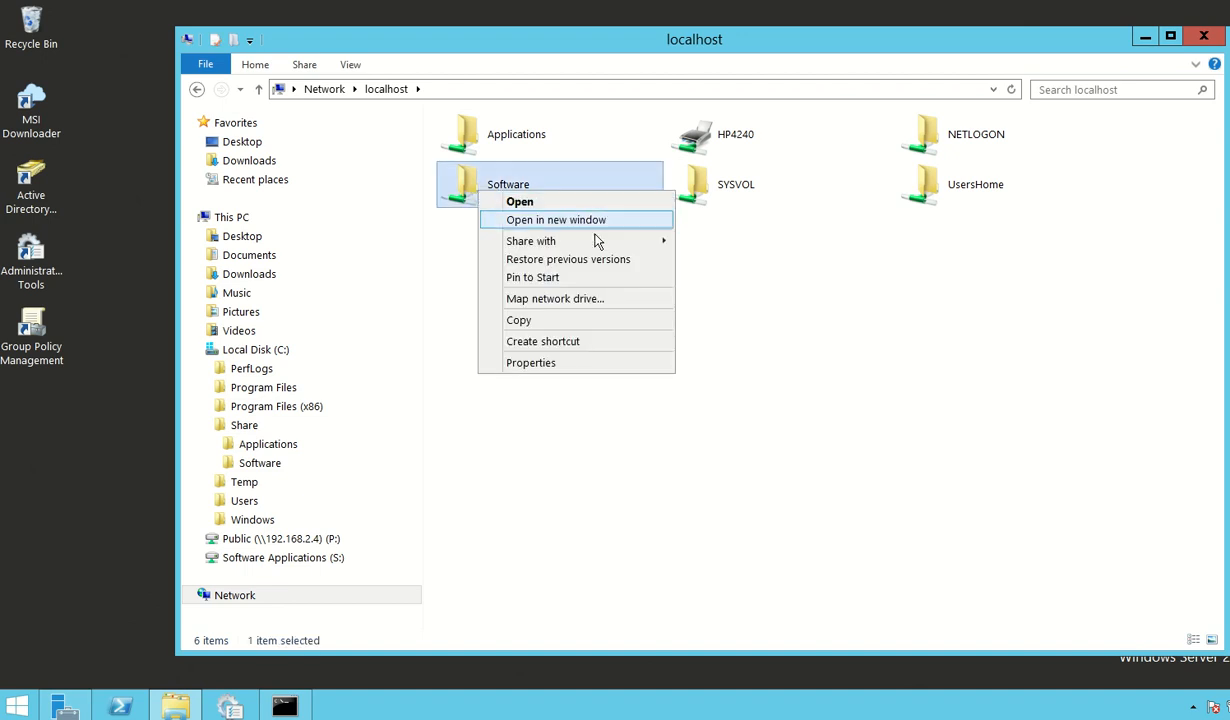
left_click(563, 300)
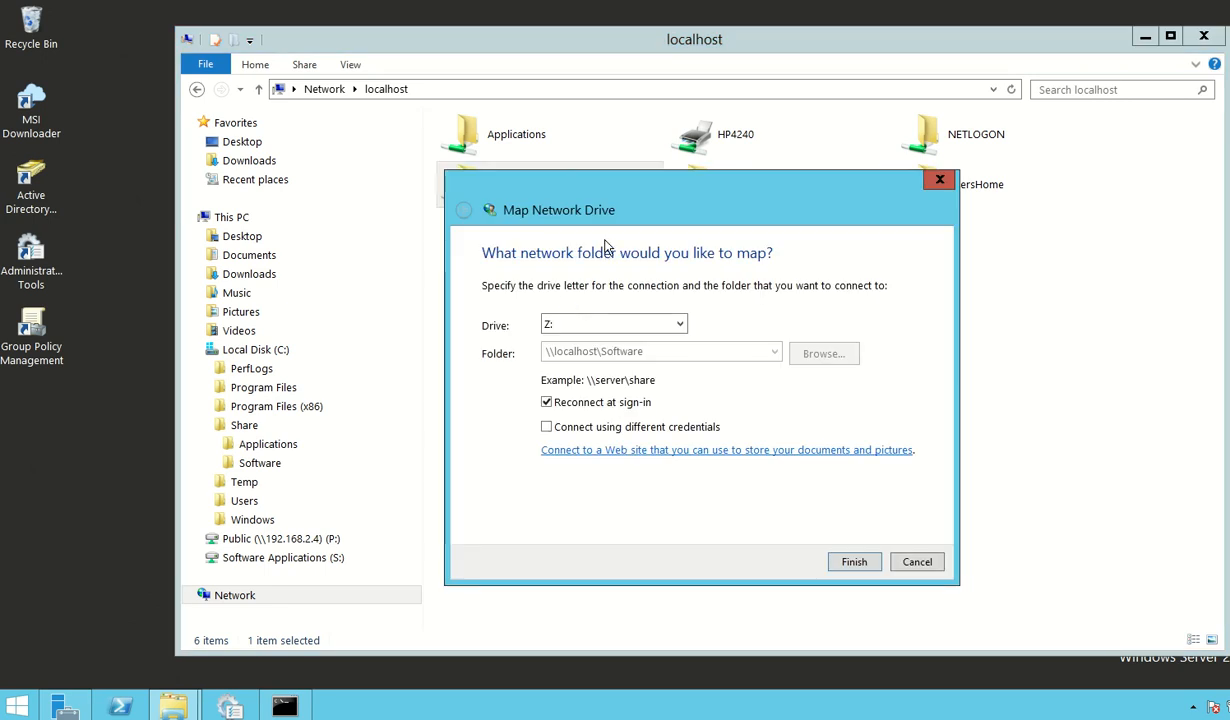
left_click(658, 328)
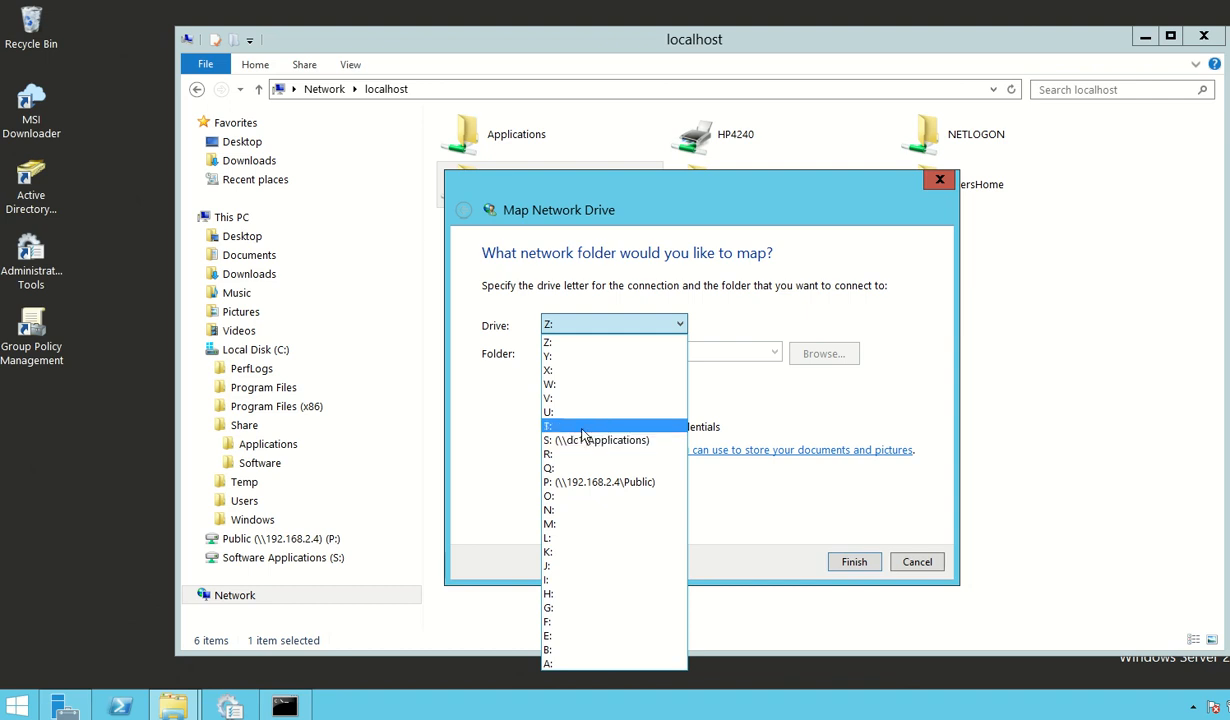
left_click(797, 420)
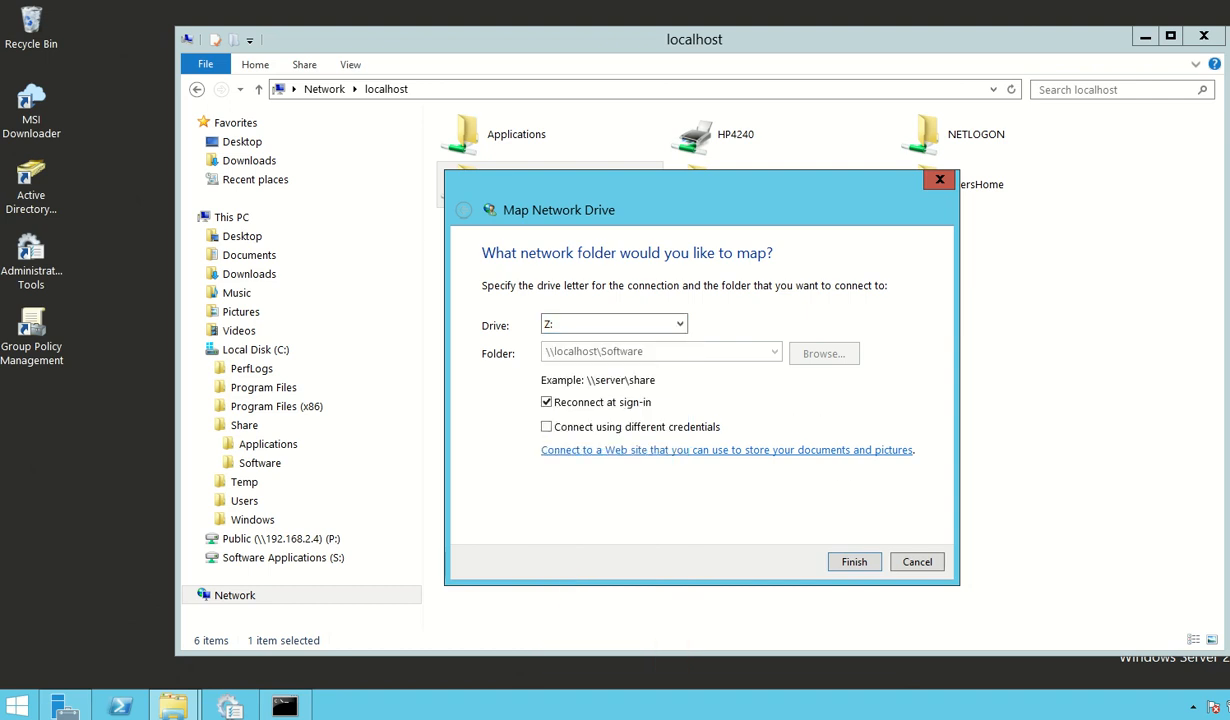
left_click(1178, 714)
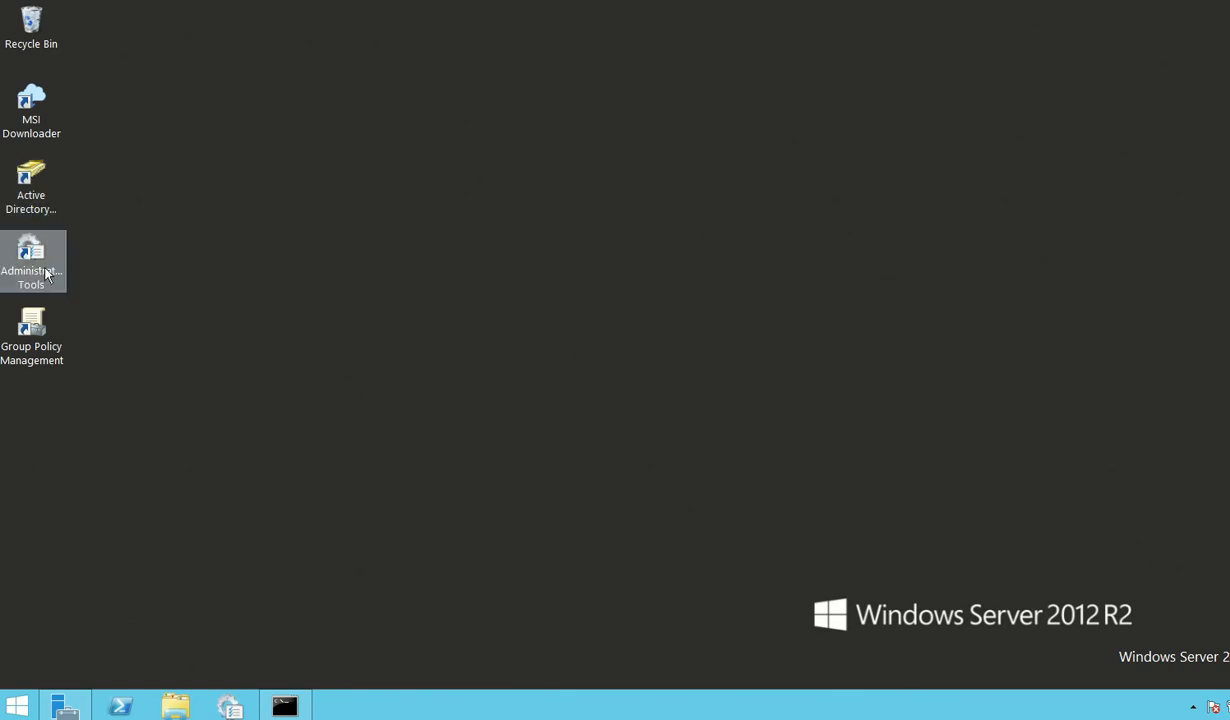
Step: Open Group Policy Management and list the Group Policy Objects of the mylab.local domain
double_click(28, 340)
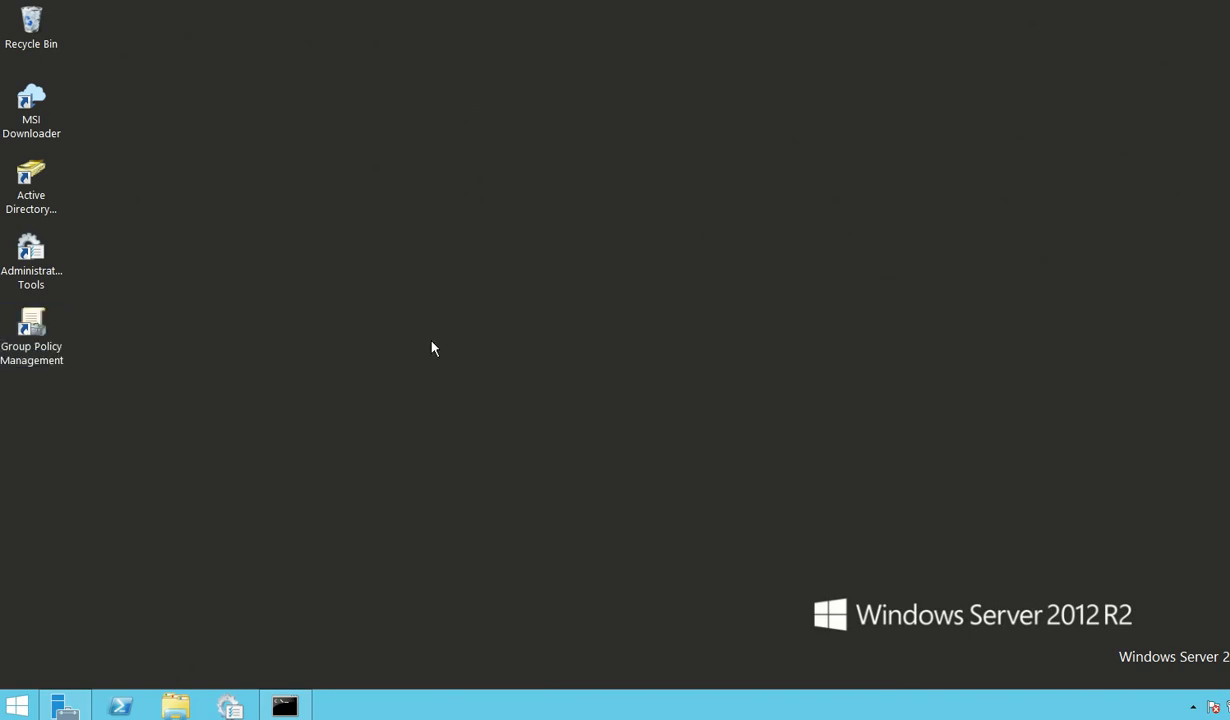
mouse_move(576, 30)
left_mouse_down()
mouse_move(599, 22)
mouse_move(585, 36)
left_mouse_up()
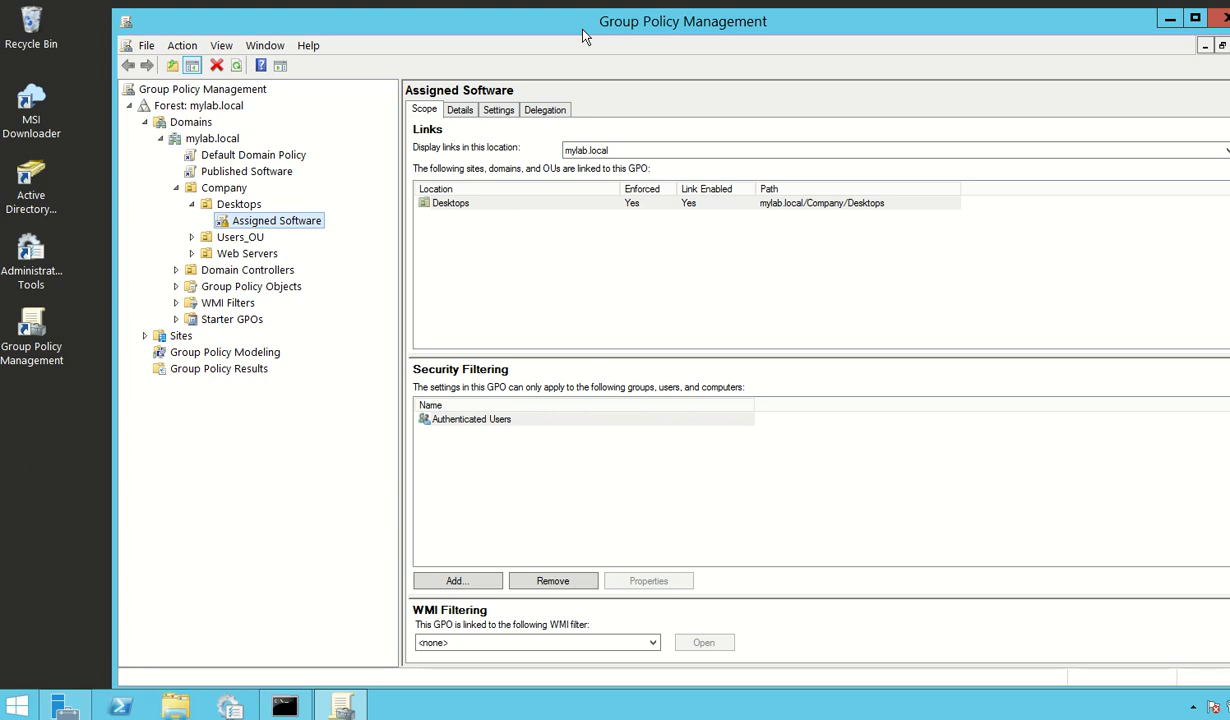
left_click(192, 205)
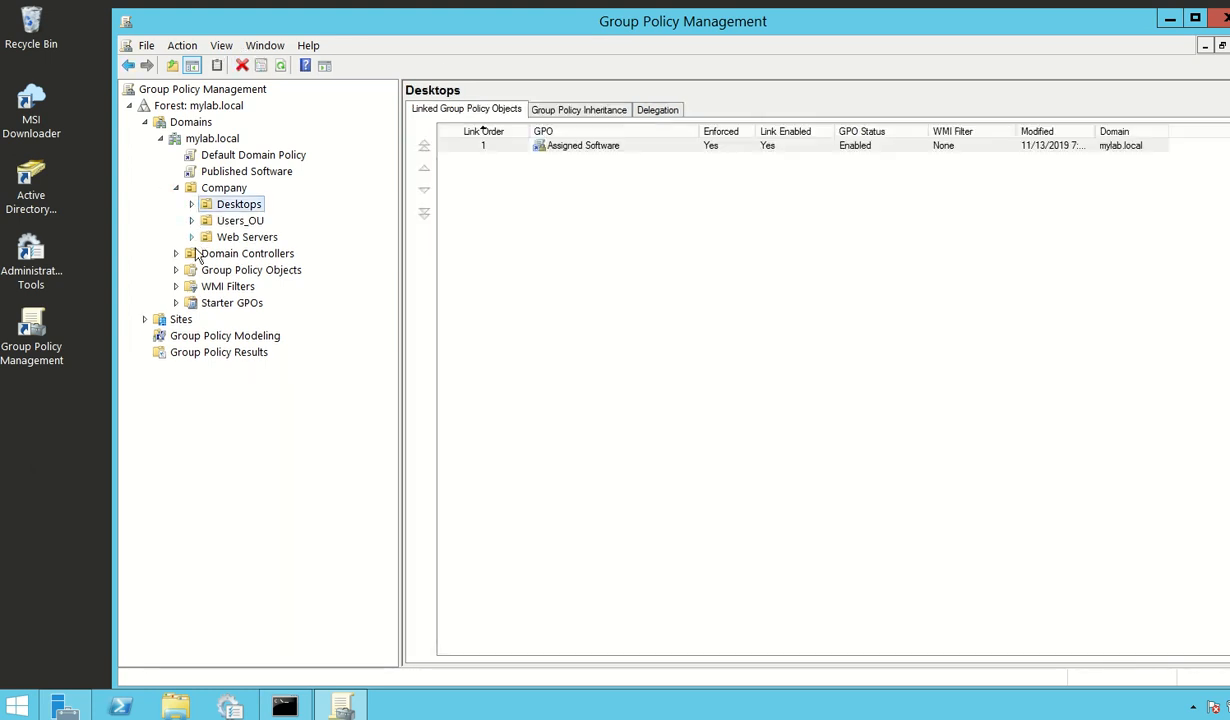
left_click(176, 270)
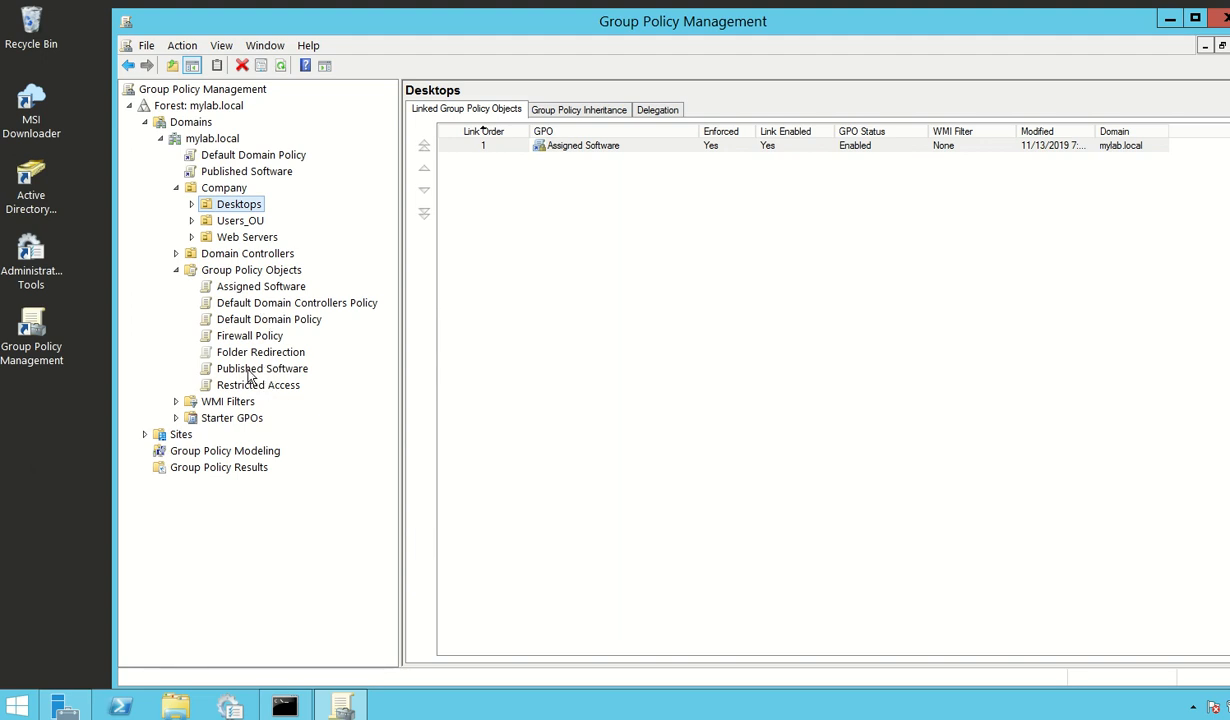
left_click(246, 272)
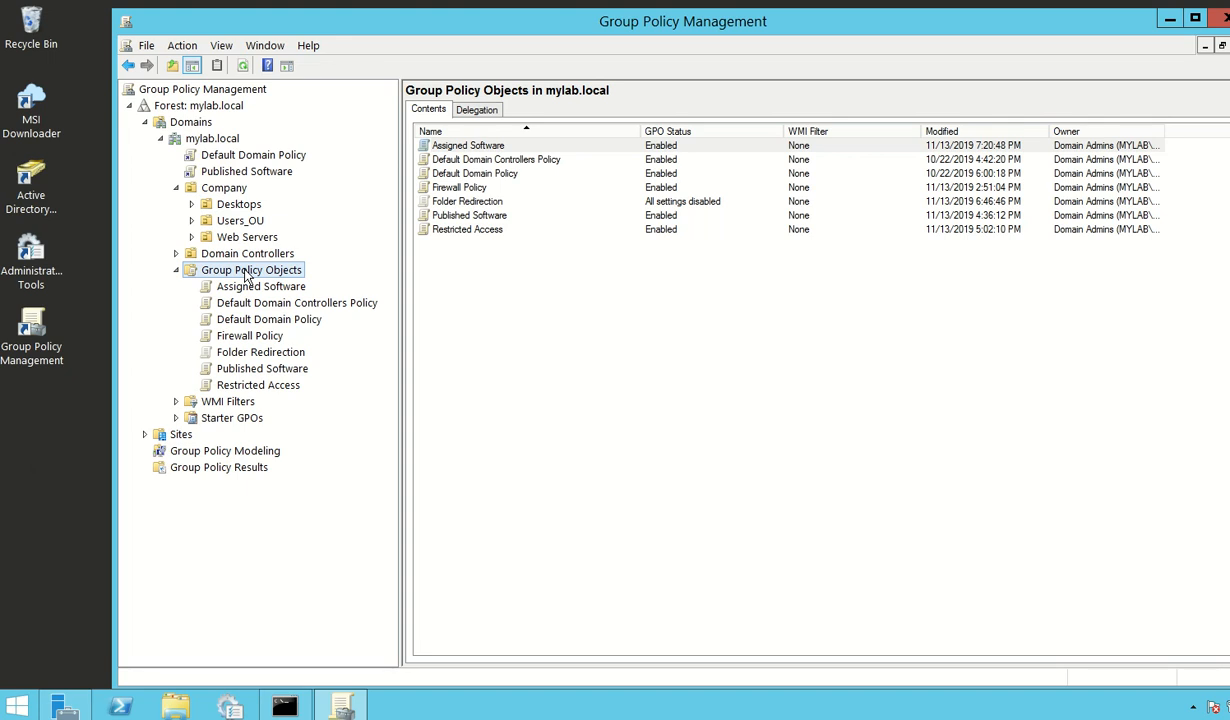
right_click(257, 271)
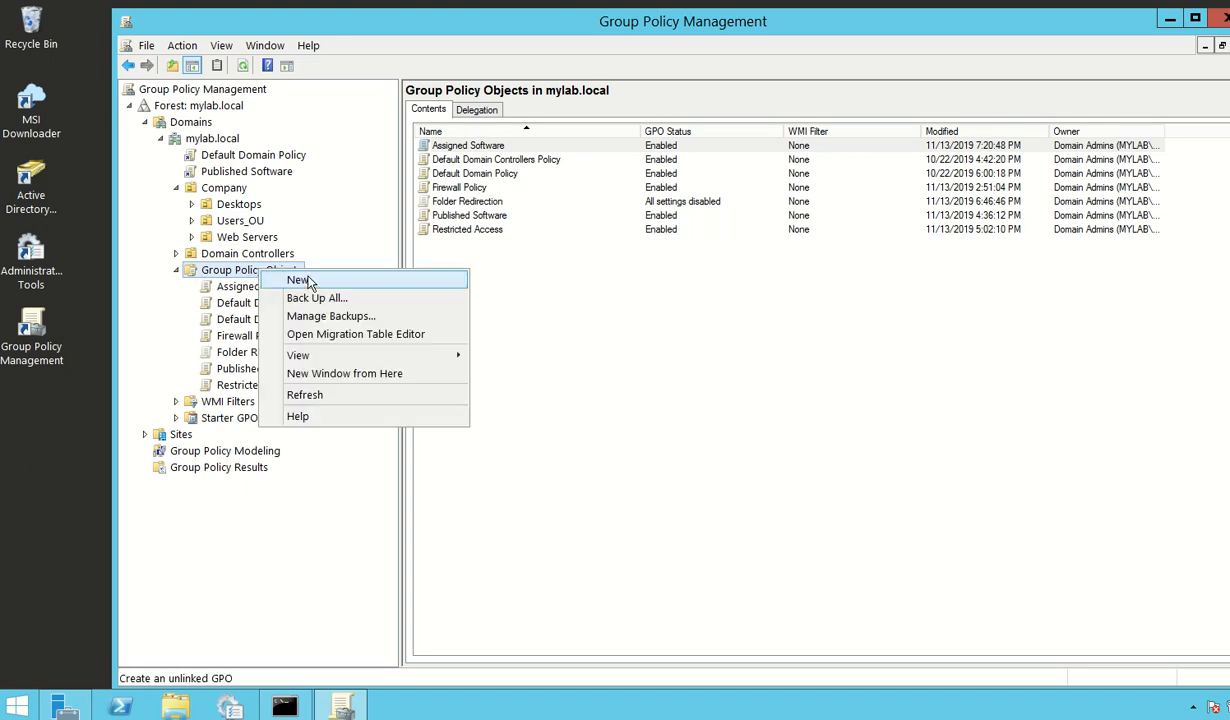
left_click(307, 282)
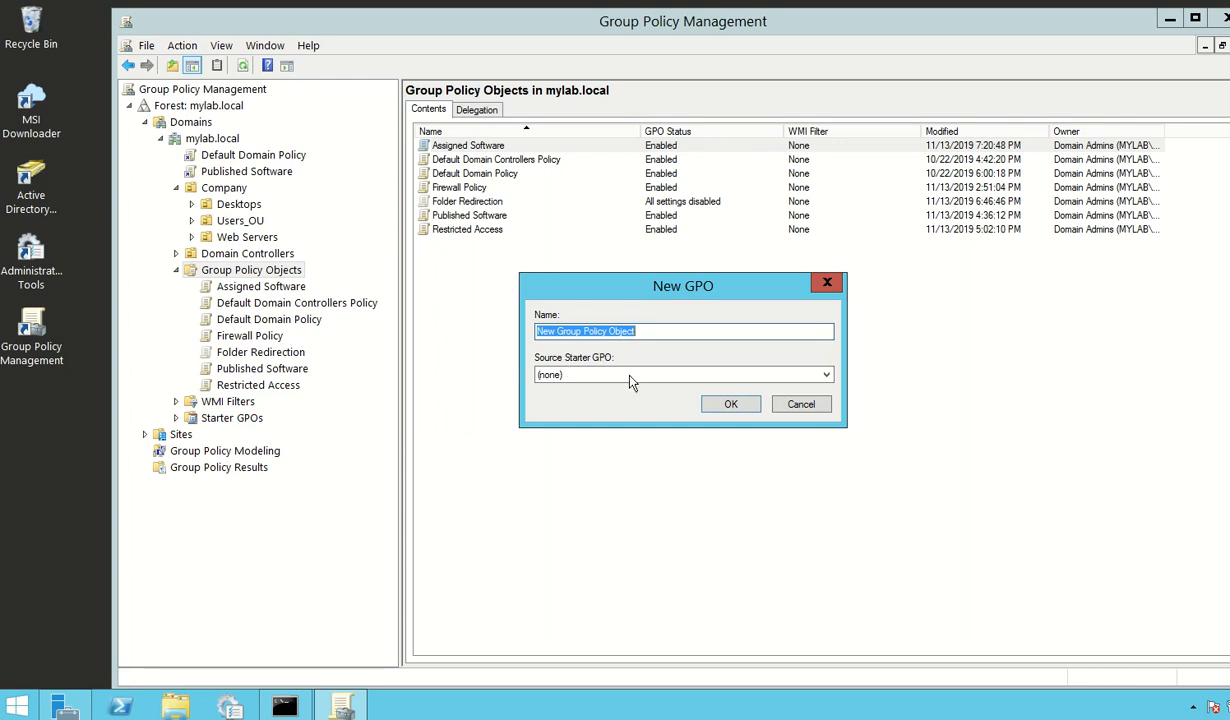
left_click(790, 404)
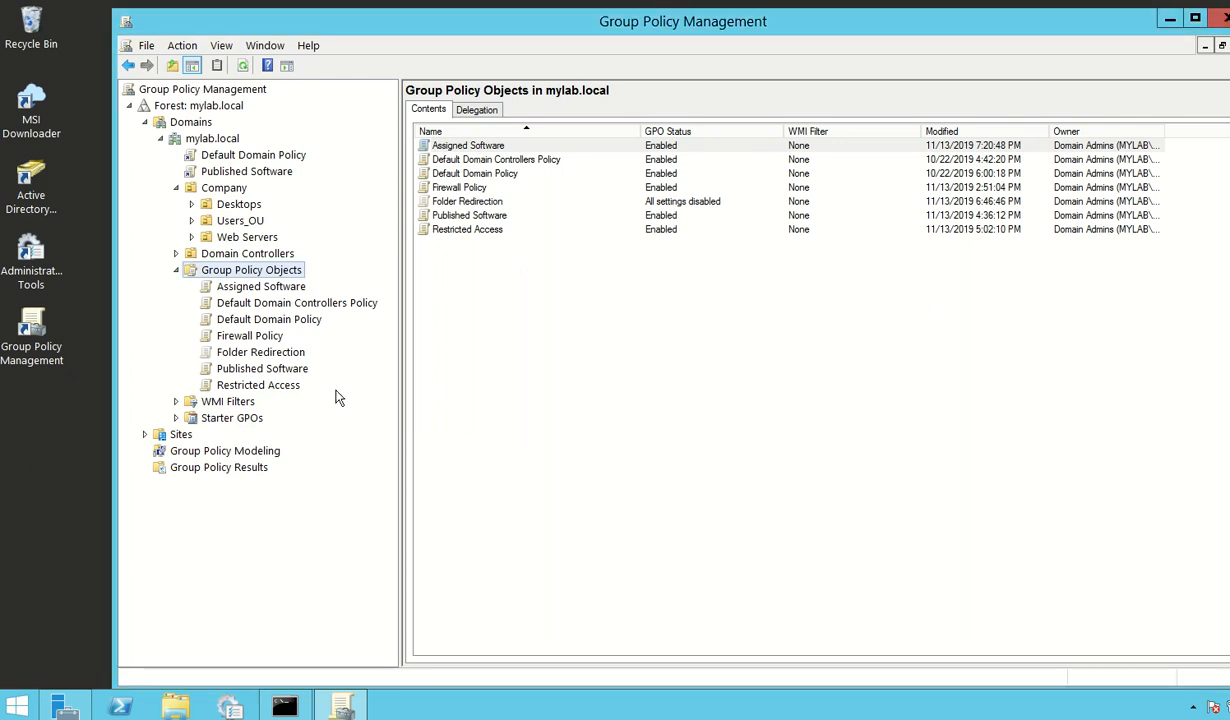
Step: Open the Published Software GPO for editing, minimize the management console, and enlarge the editor window
left_click(260, 369)
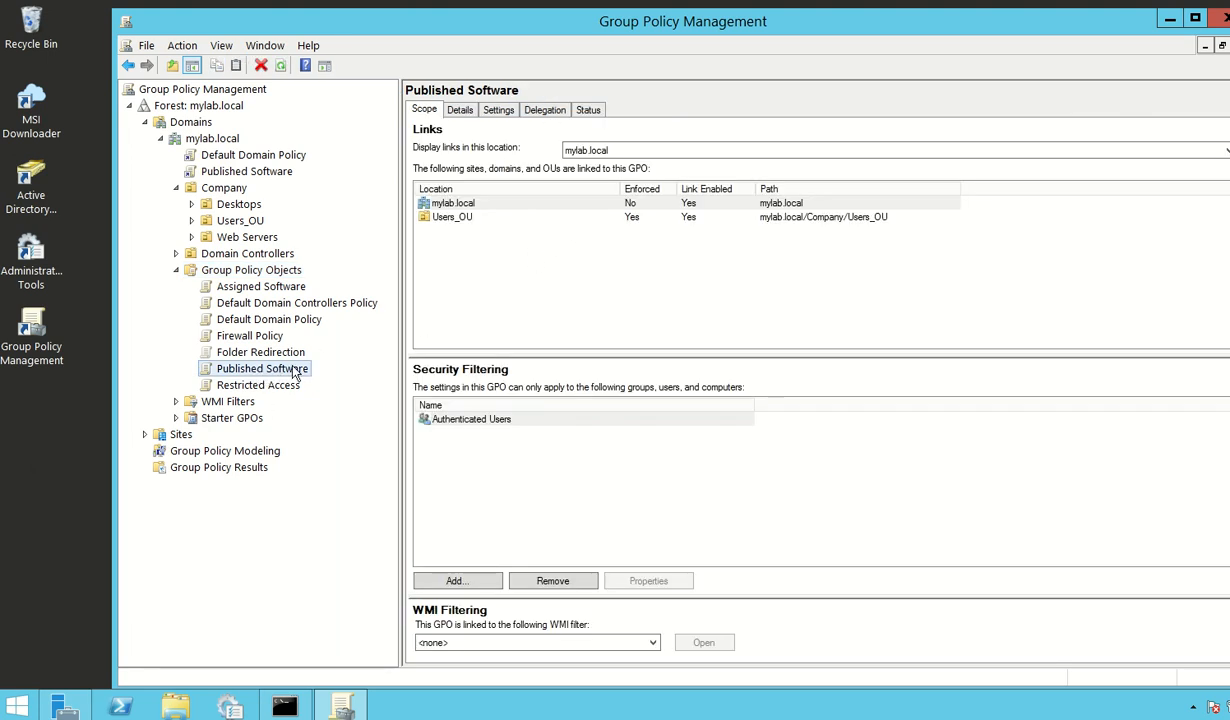
right_click(296, 372)
left_click(330, 375)
left_click_drag(478, 93, 660, 101)
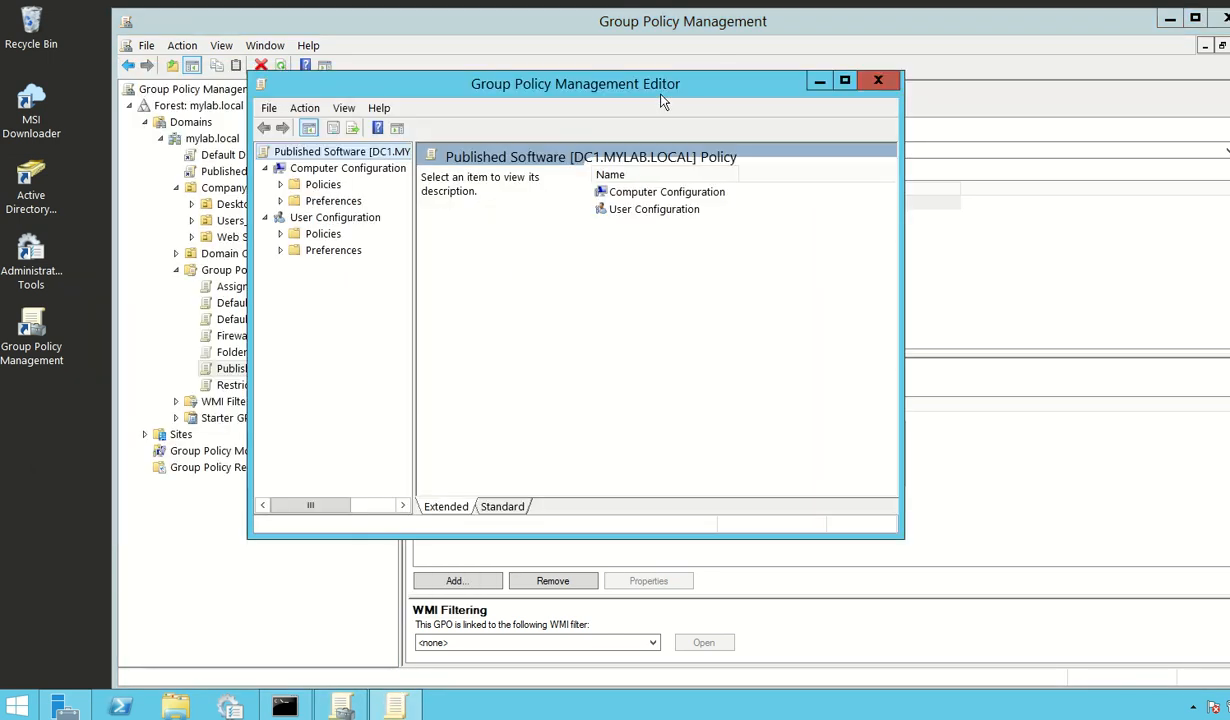
left_click(1170, 19)
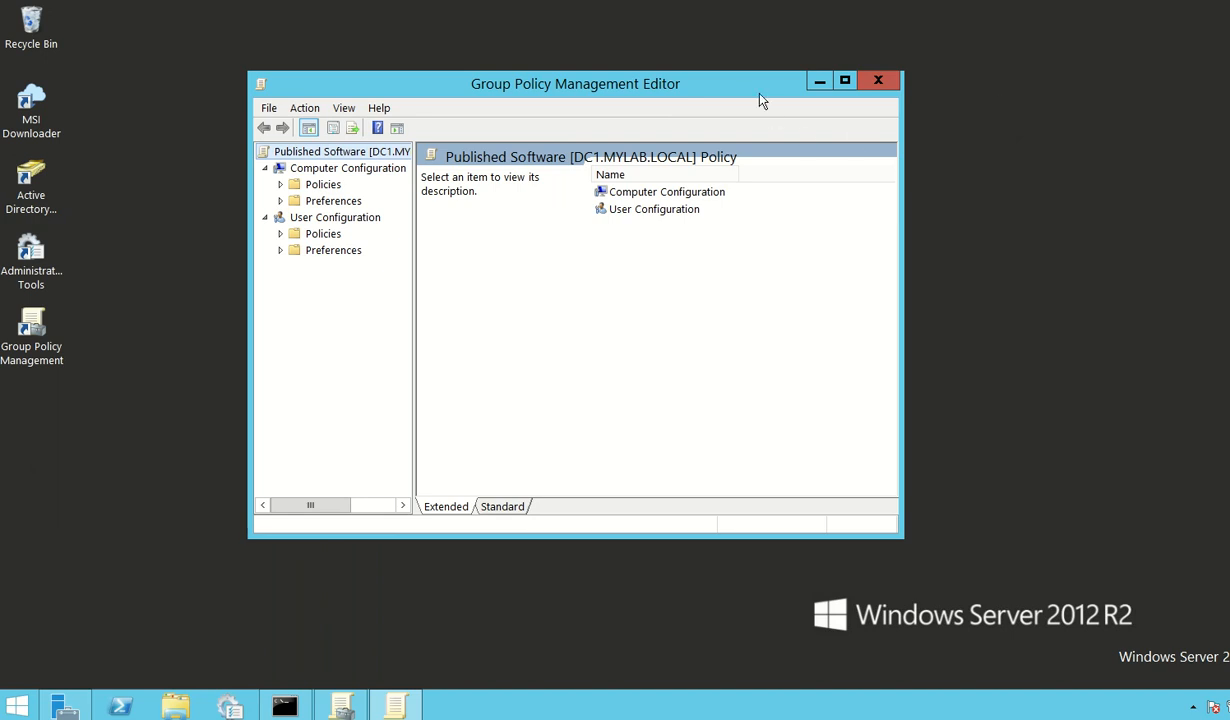
left_click_drag(762, 103, 734, 101)
left_click_drag(870, 538, 1119, 641)
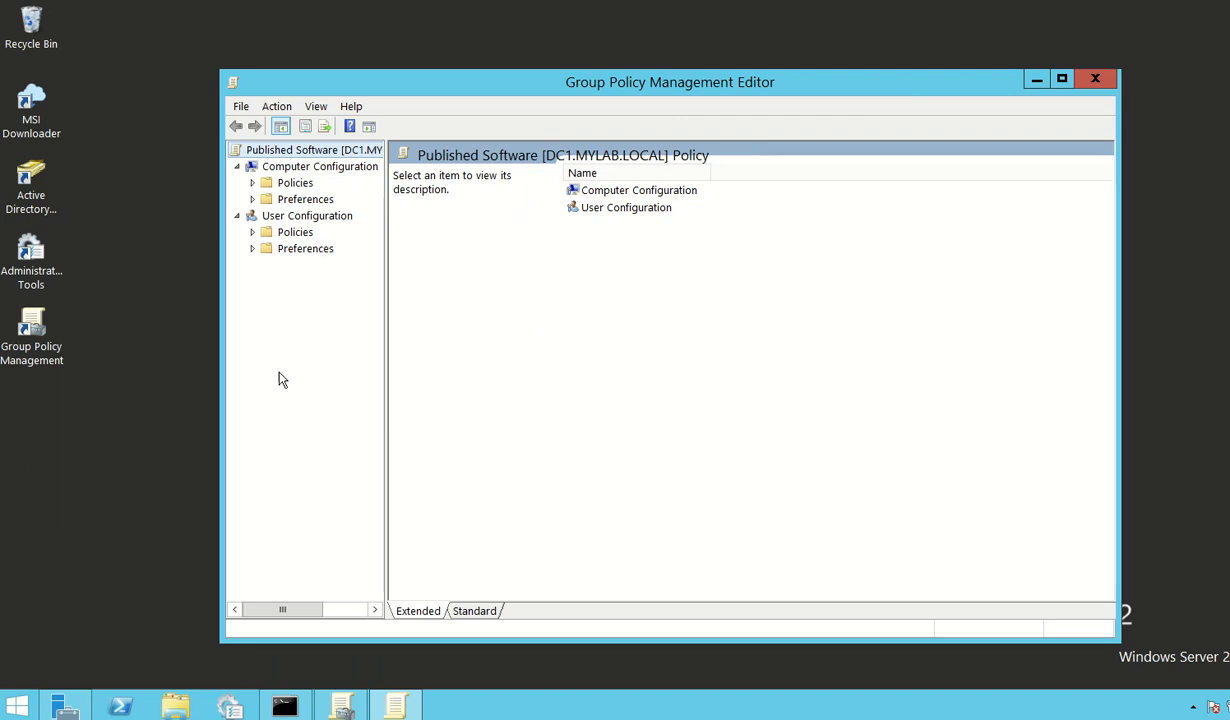
Step: Expand Policies and Software Settings under both Computer Configuration and User Configuration, widening the tree to show full names
left_click(253, 185)
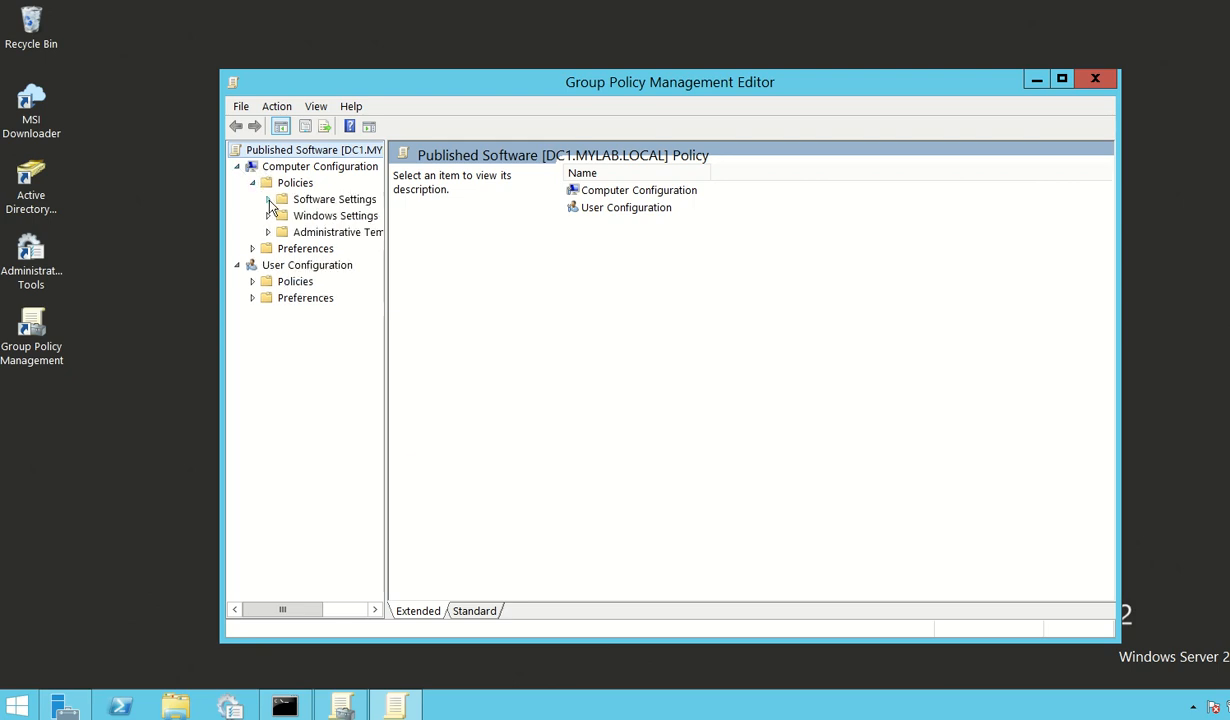
left_click(268, 199)
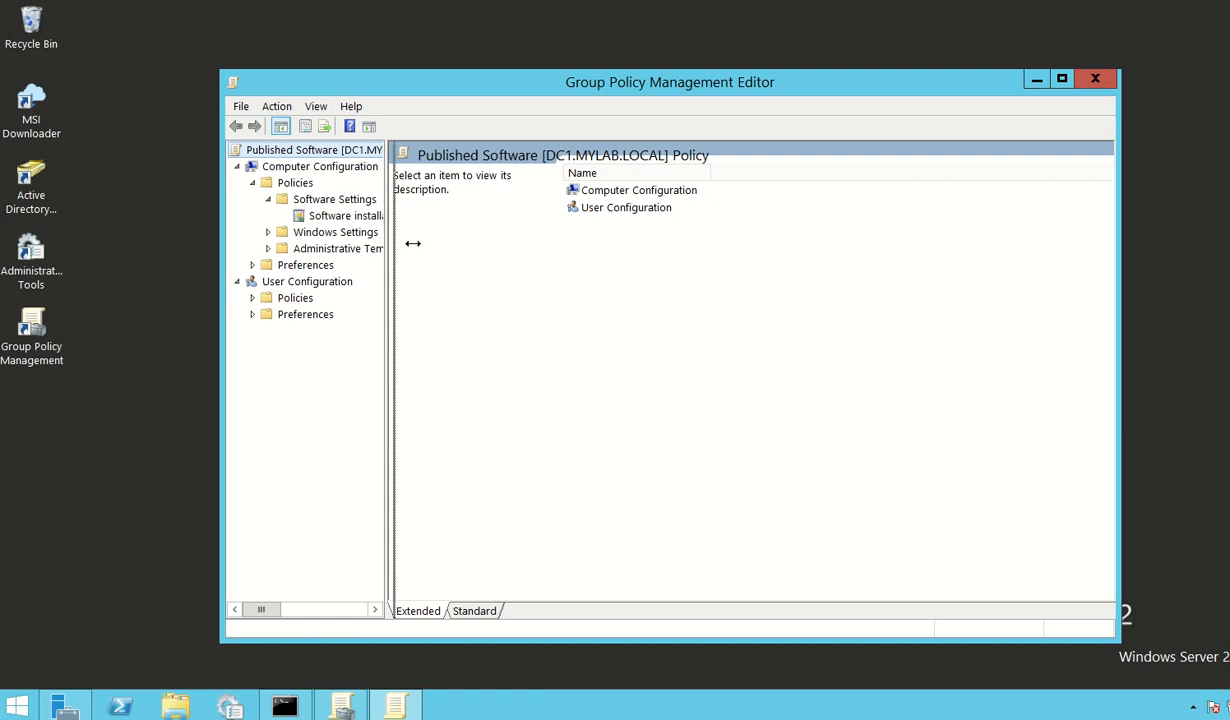
left_click_drag(386, 237, 469, 240)
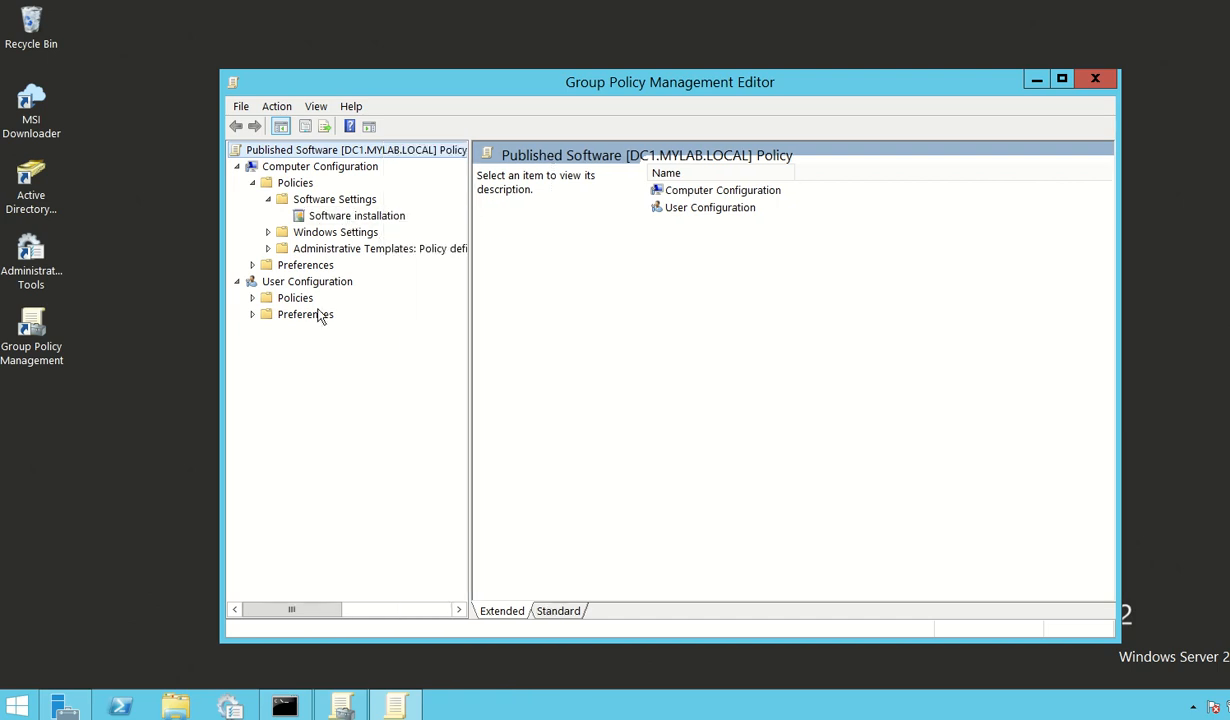
left_click(254, 299)
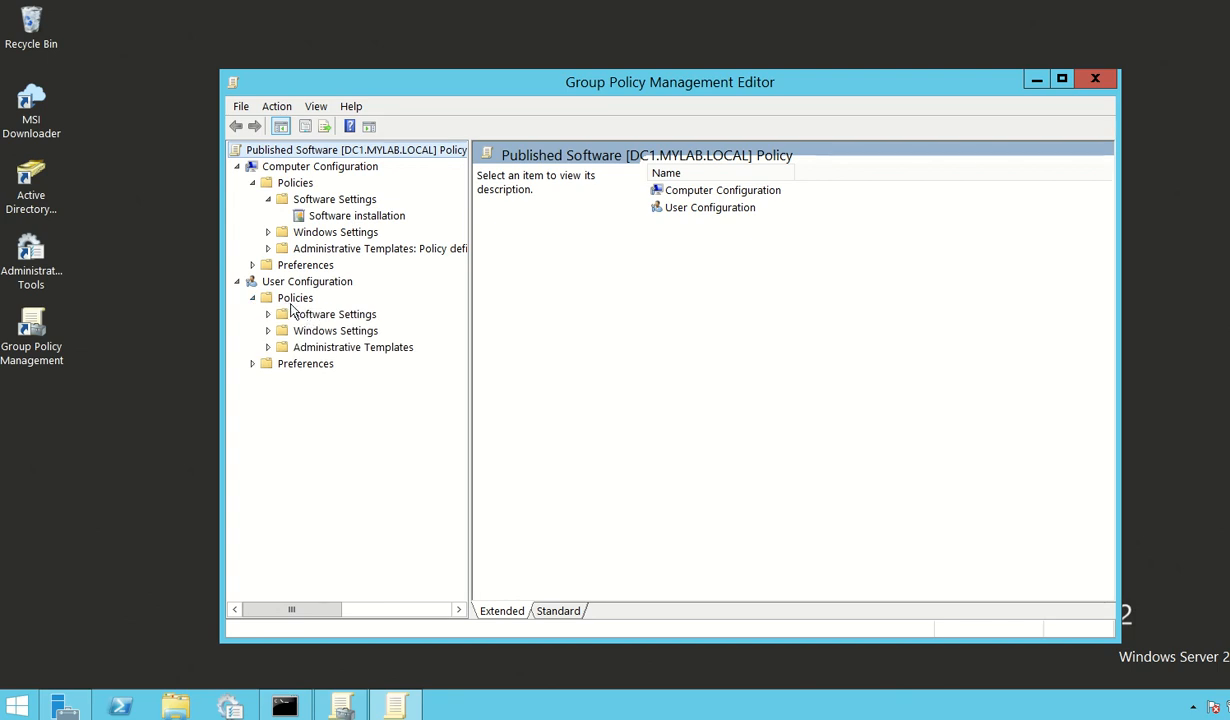
left_click(268, 314)
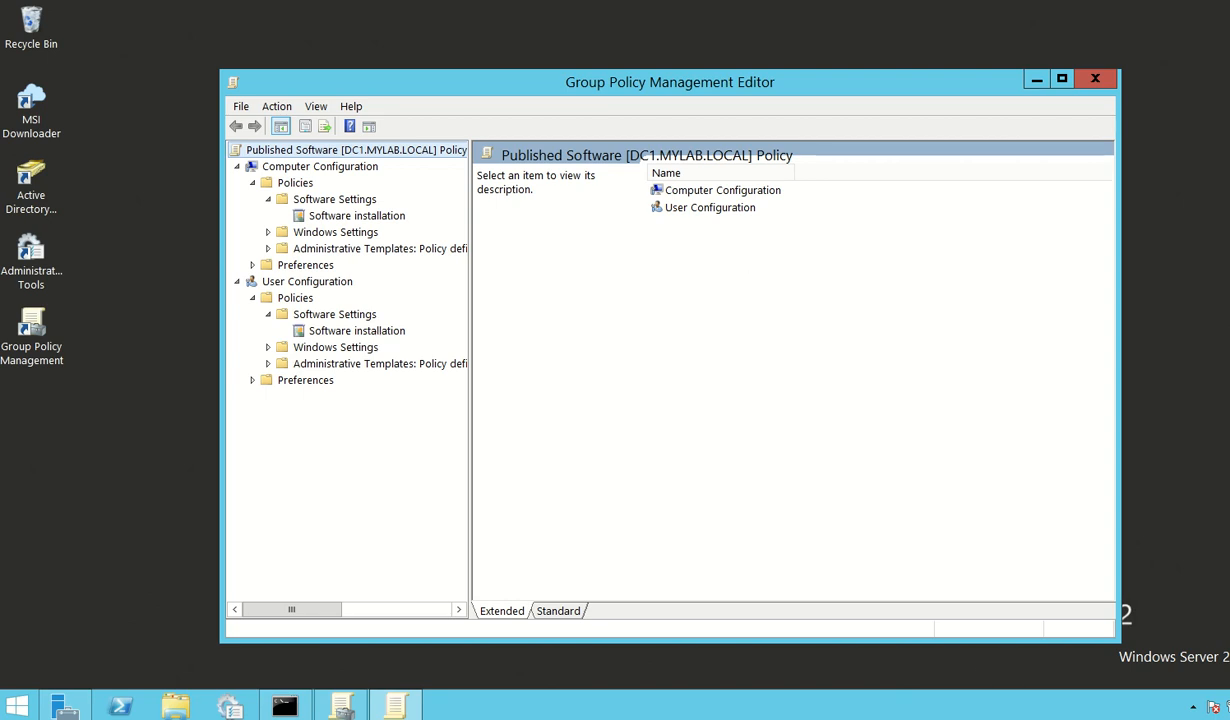
Step: Collapse the Computer Configuration policies, show User Configuration's Software installation packages, and widen the package Name column
right_click(1138, 719)
left_click(252, 182)
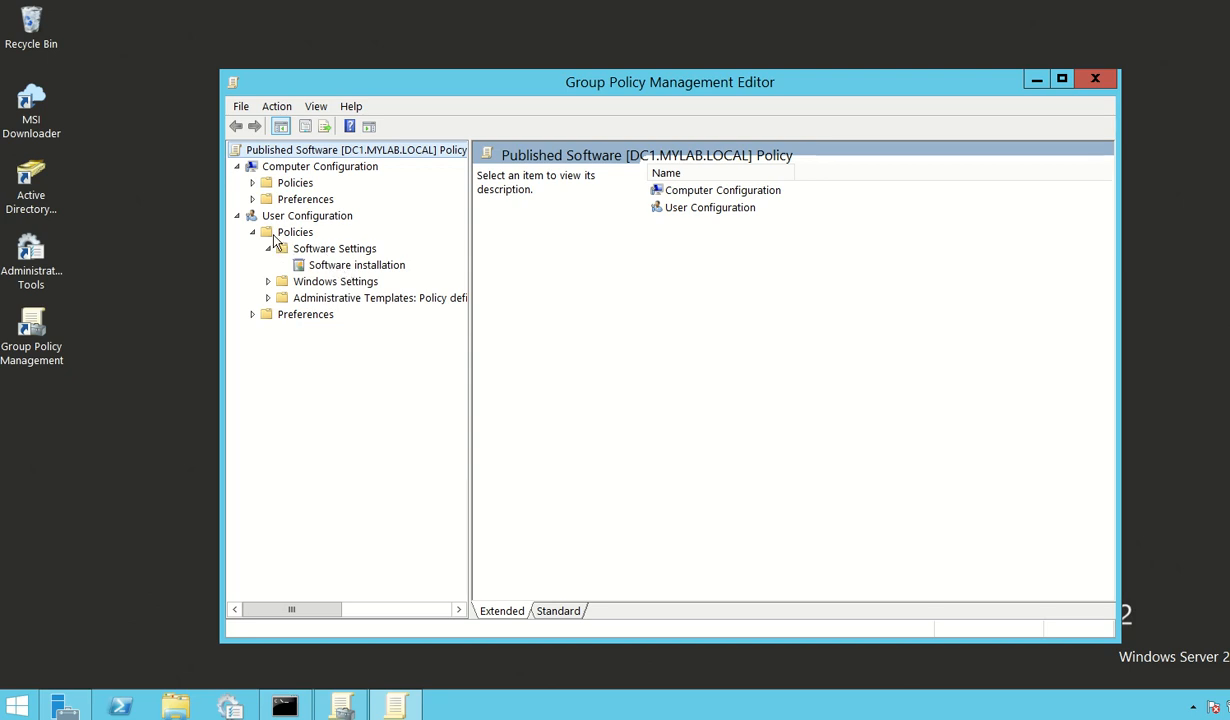
left_click(340, 265)
left_click_drag(443, 68, 440, 48)
left_click_drag(596, 130, 626, 130)
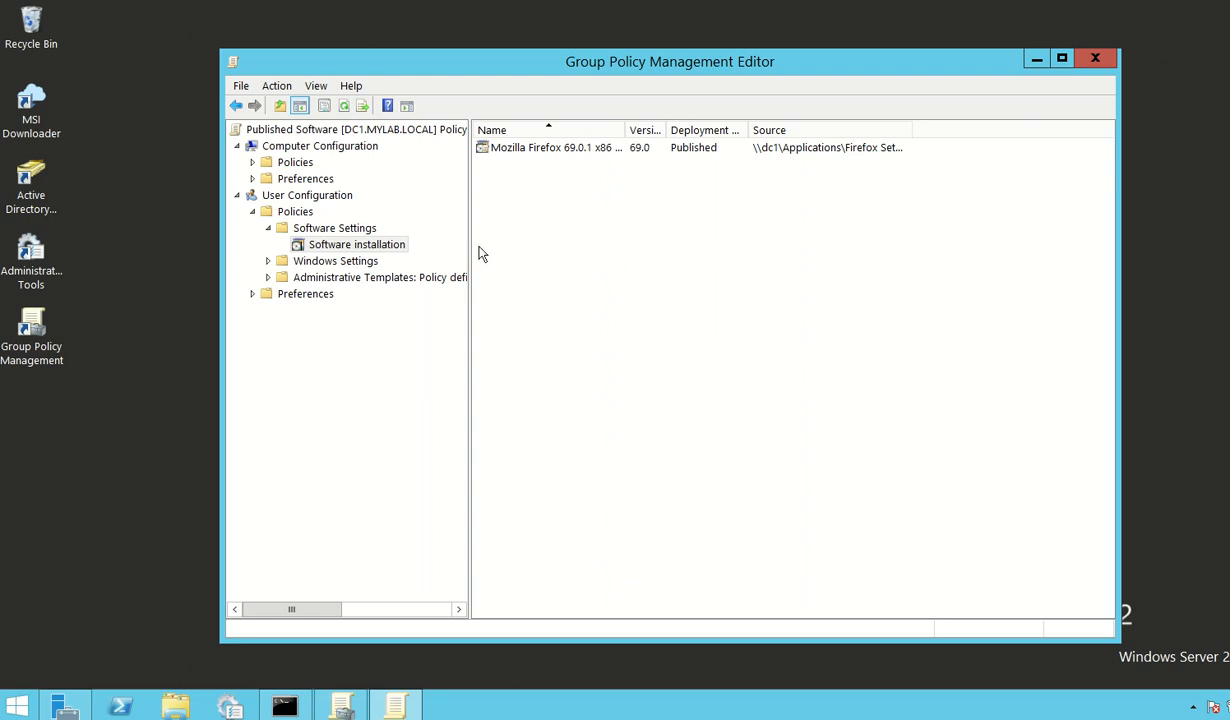
Step: Add the 7z1900-x64 installer from Software Applications (S:) as a new package with the Published deployment method
right_click(560, 245)
mouse_move(629, 258)
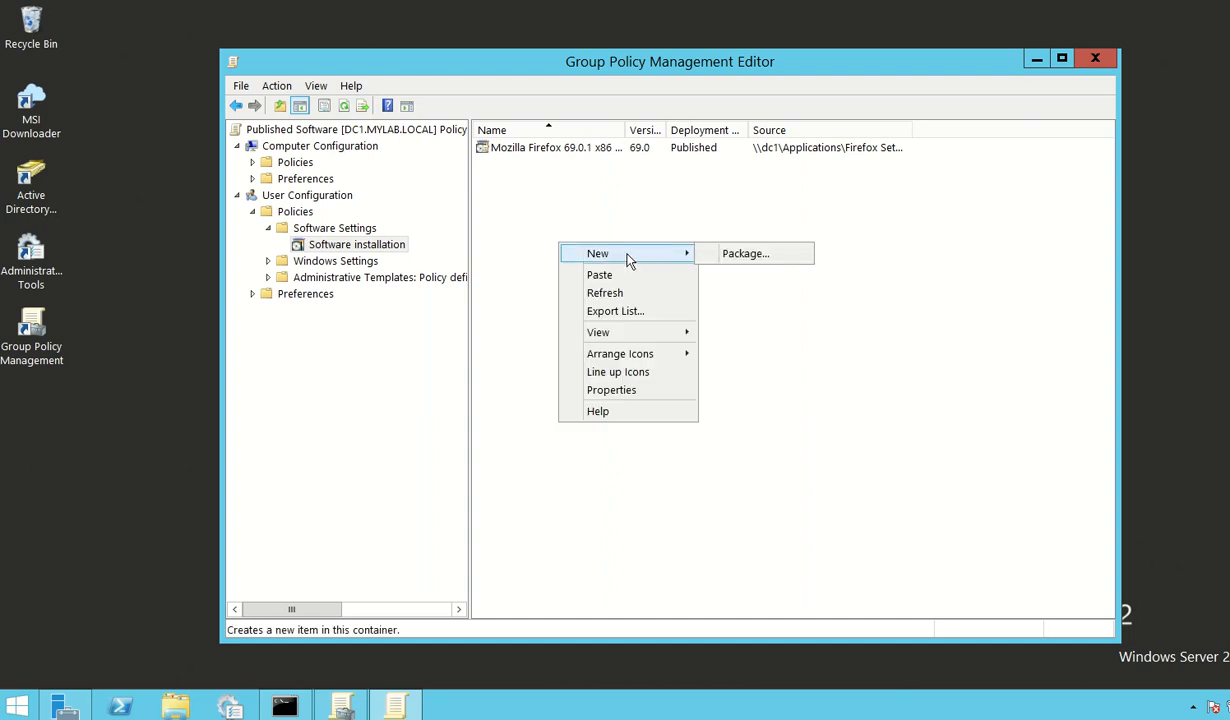
left_click(750, 256)
left_click_drag(660, 92, 718, 92)
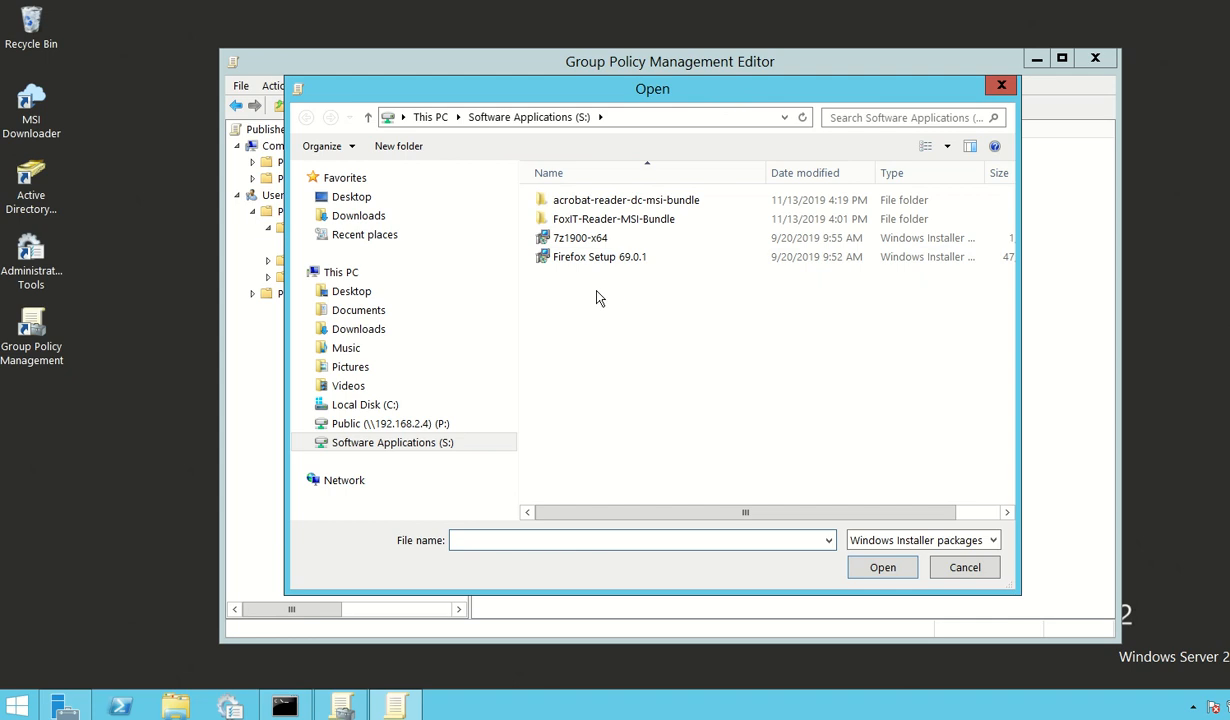
left_click(392, 424)
left_click(395, 444)
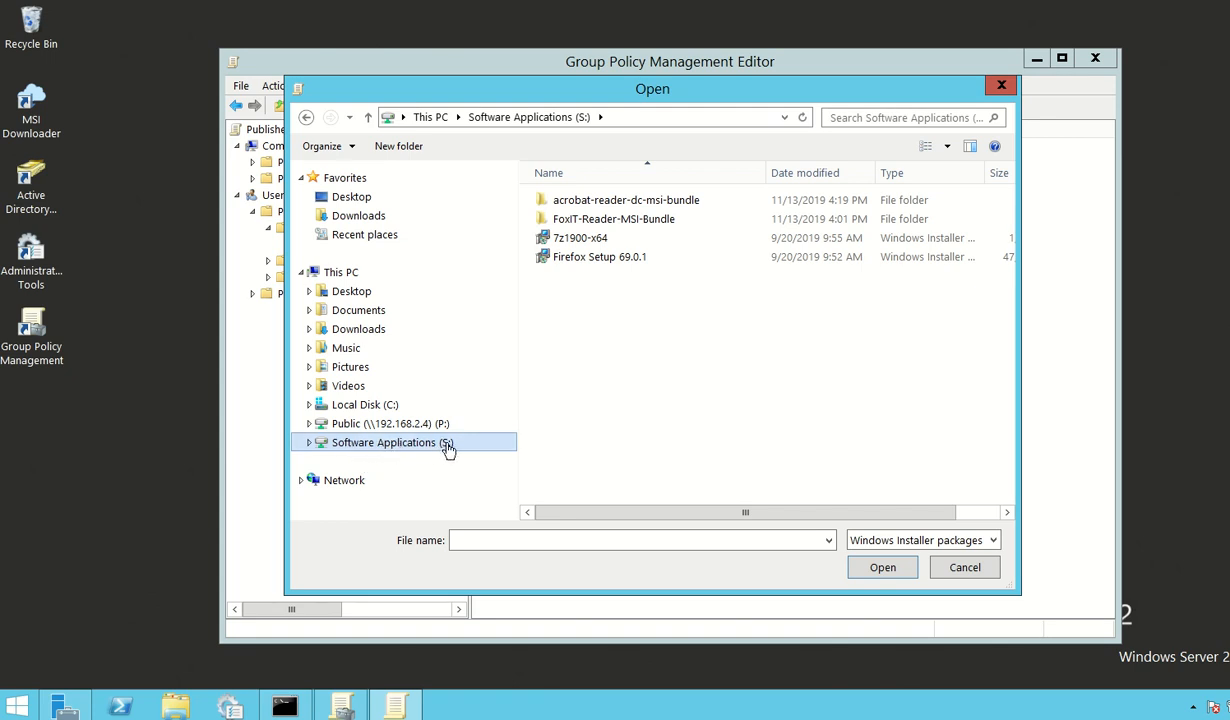
left_click(567, 242)
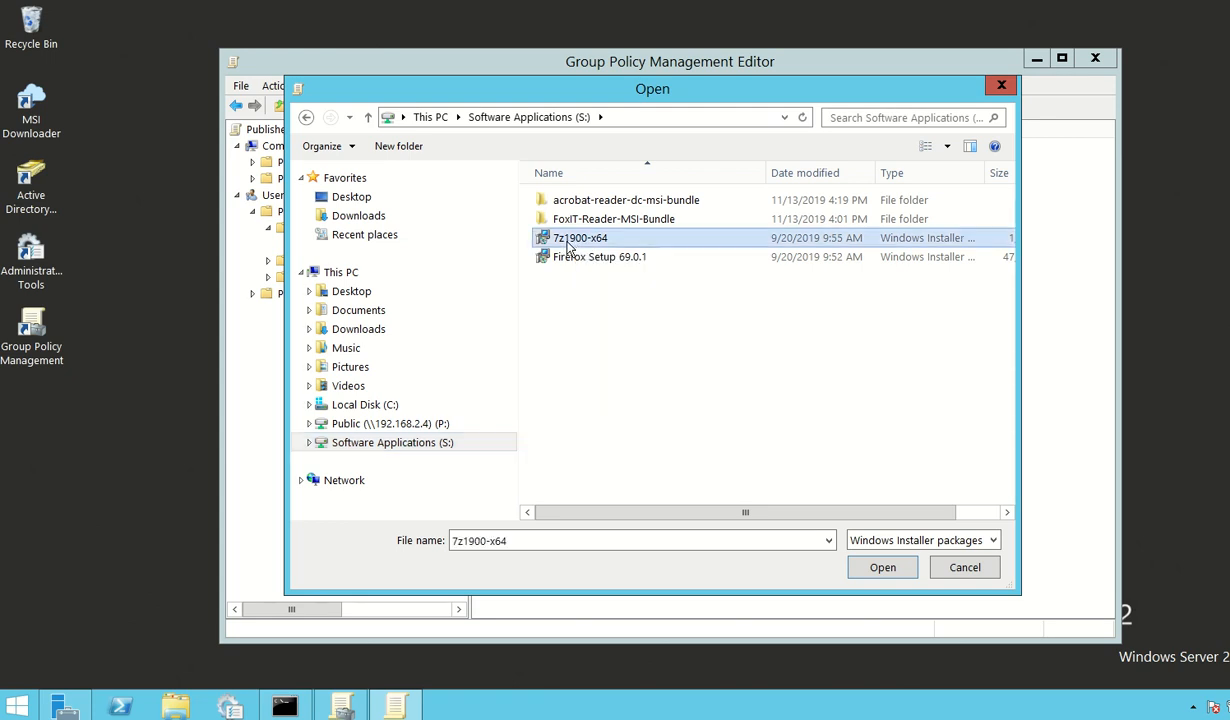
left_click(875, 572)
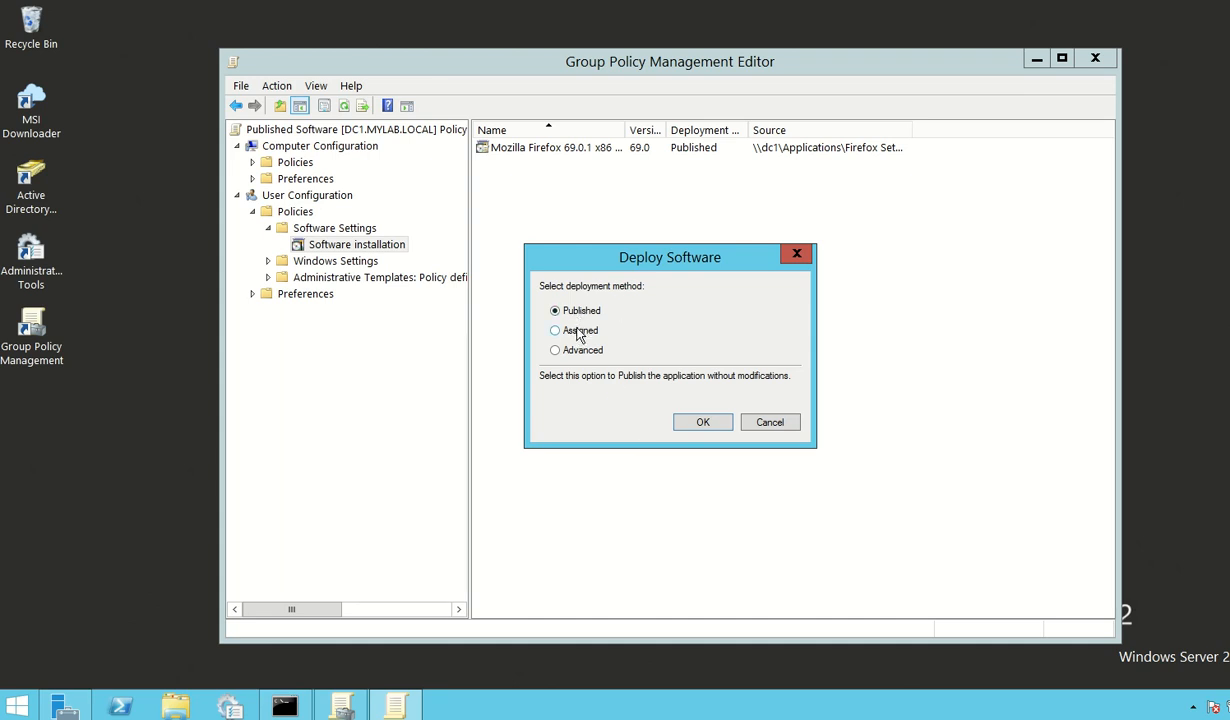
left_click(681, 413)
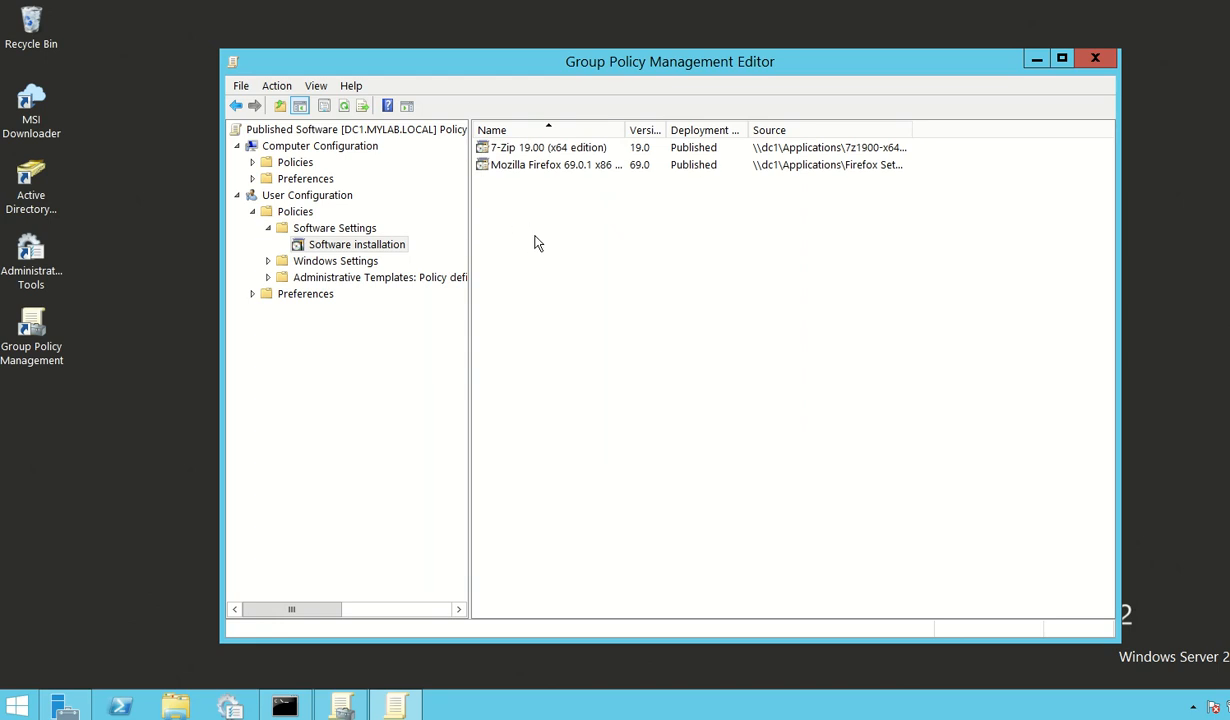
Step: Add FoxitReader96_enu_Setup from the FoxIT-Reader-MSI-Bundle folder as a new Published package, and widen the Source column
right_click(531, 239)
mouse_move(557, 249)
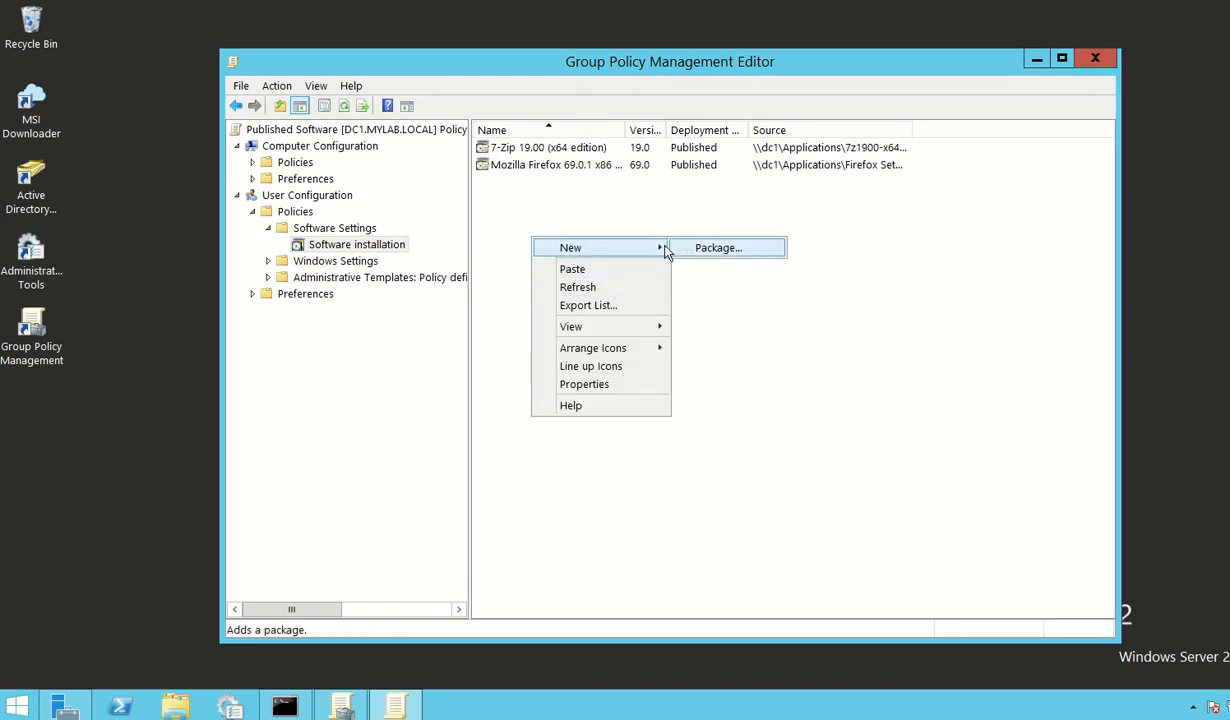
left_click(700, 250)
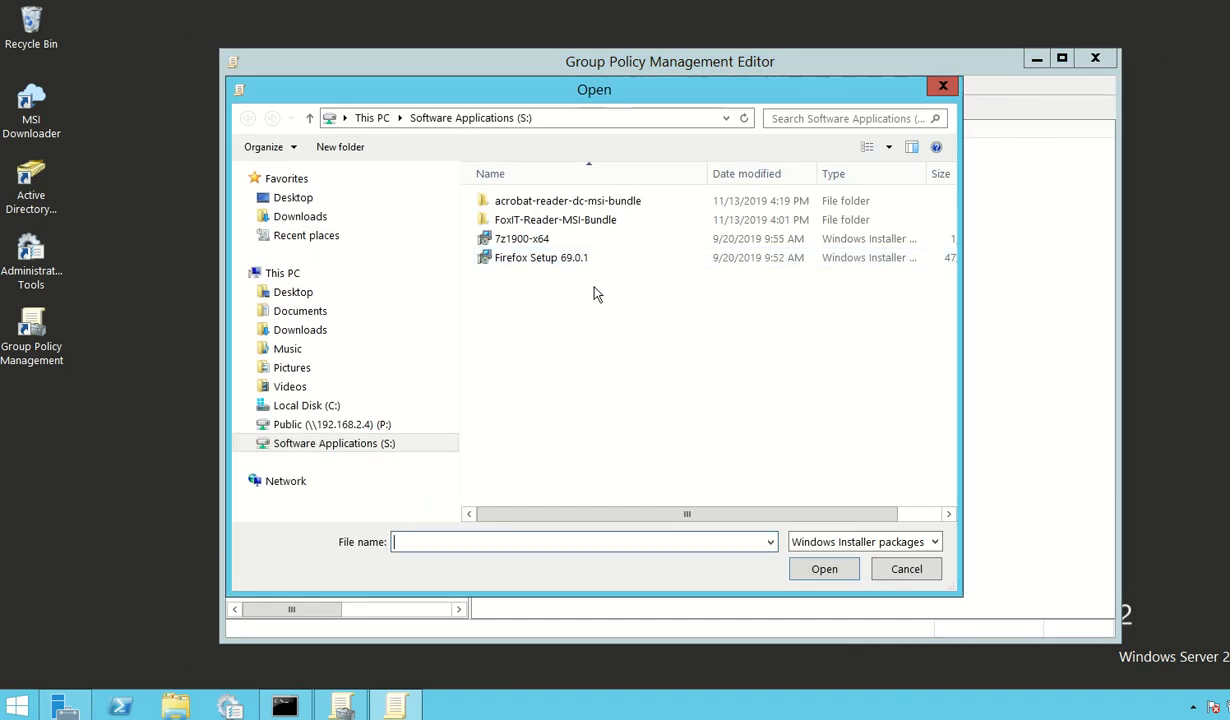
double_click(530, 222)
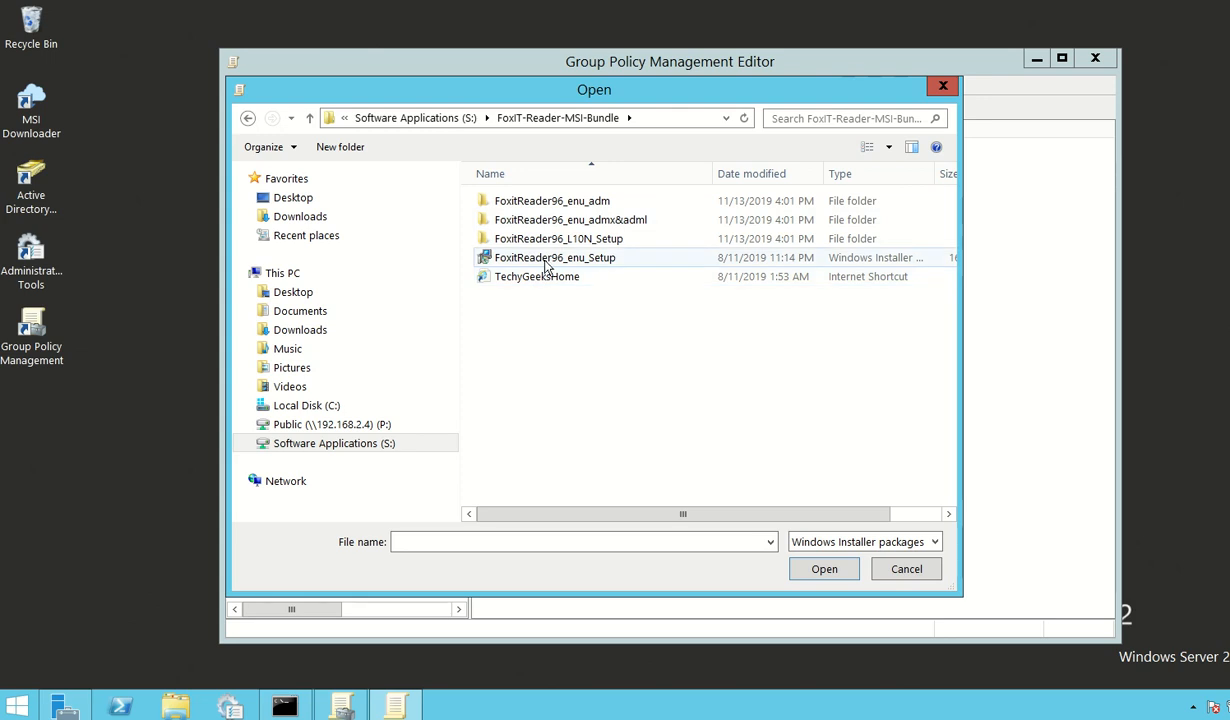
left_click(538, 261)
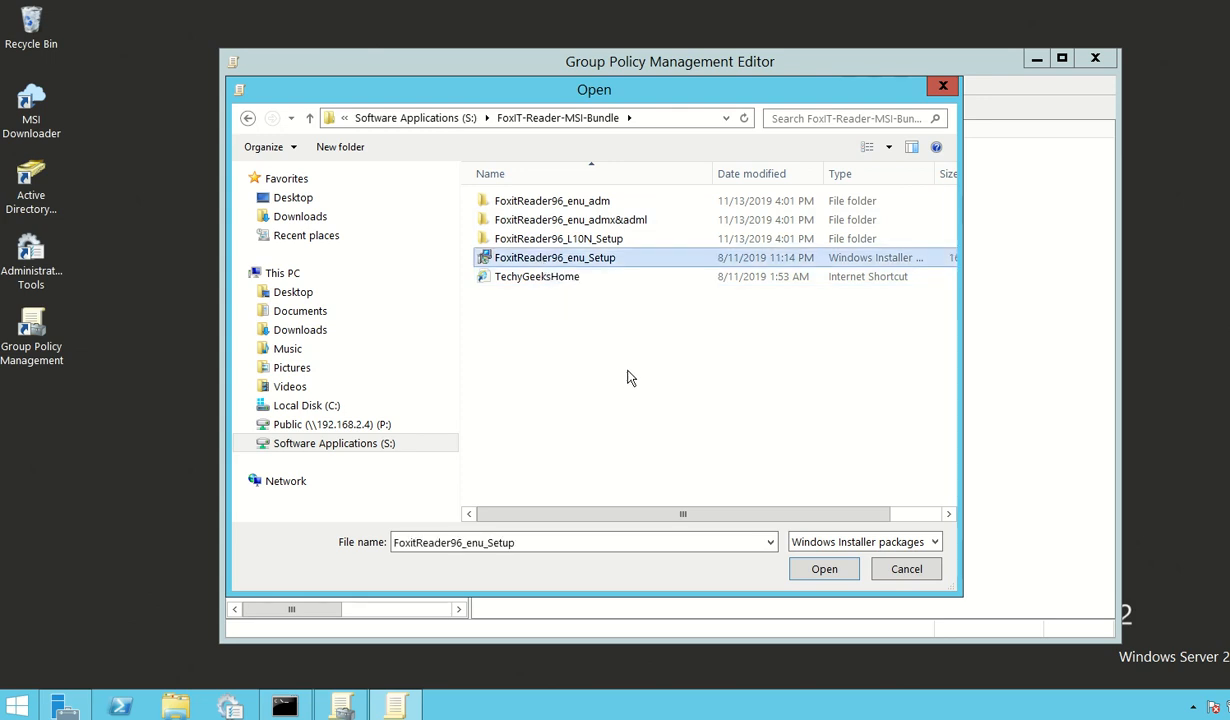
left_click(815, 567)
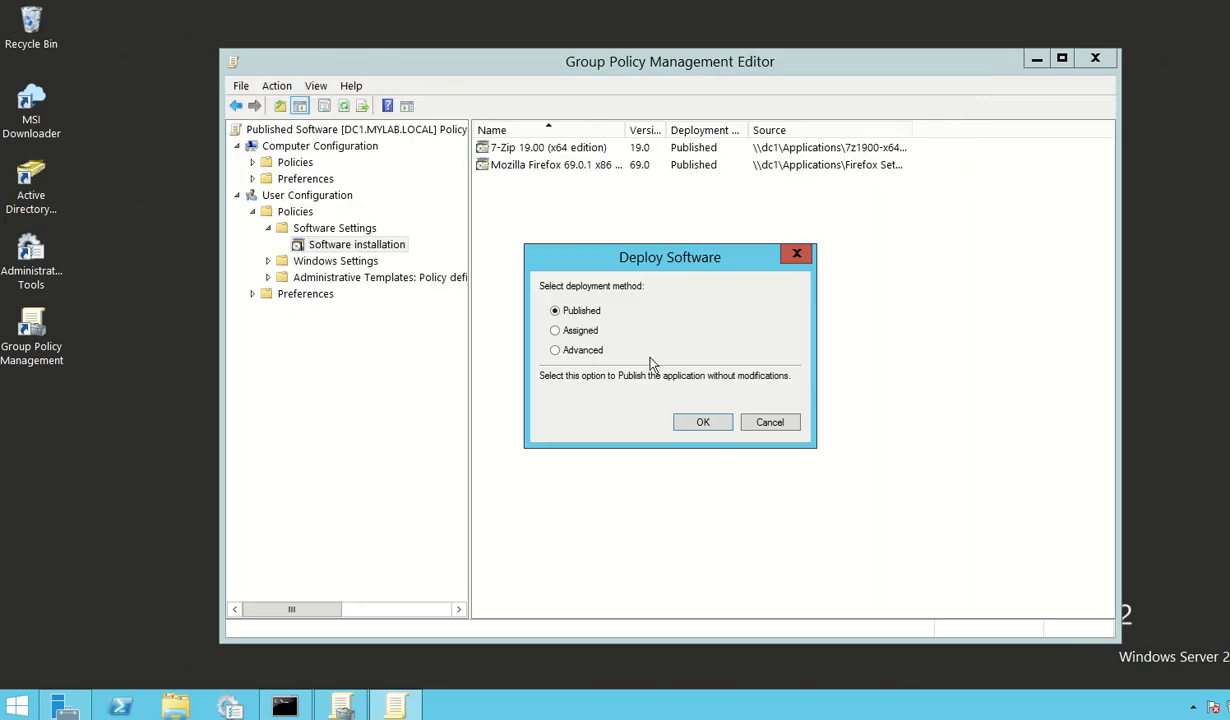
left_click(703, 423)
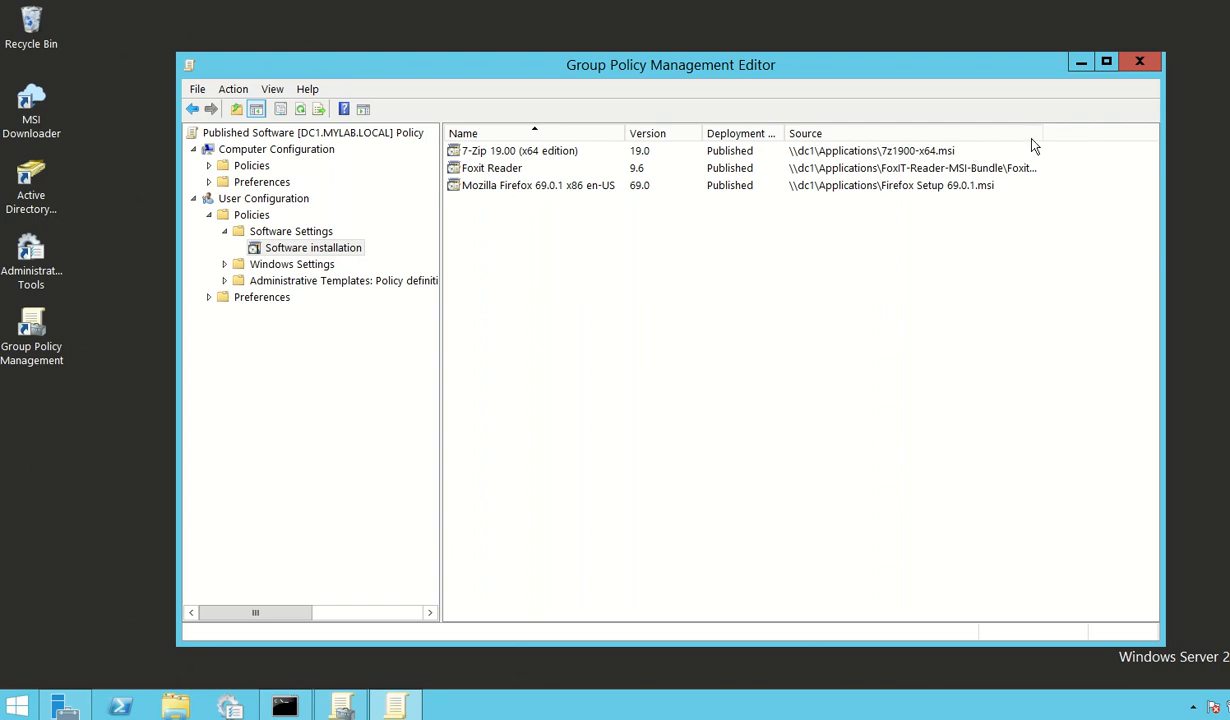
left_click_drag(1050, 133, 1085, 133)
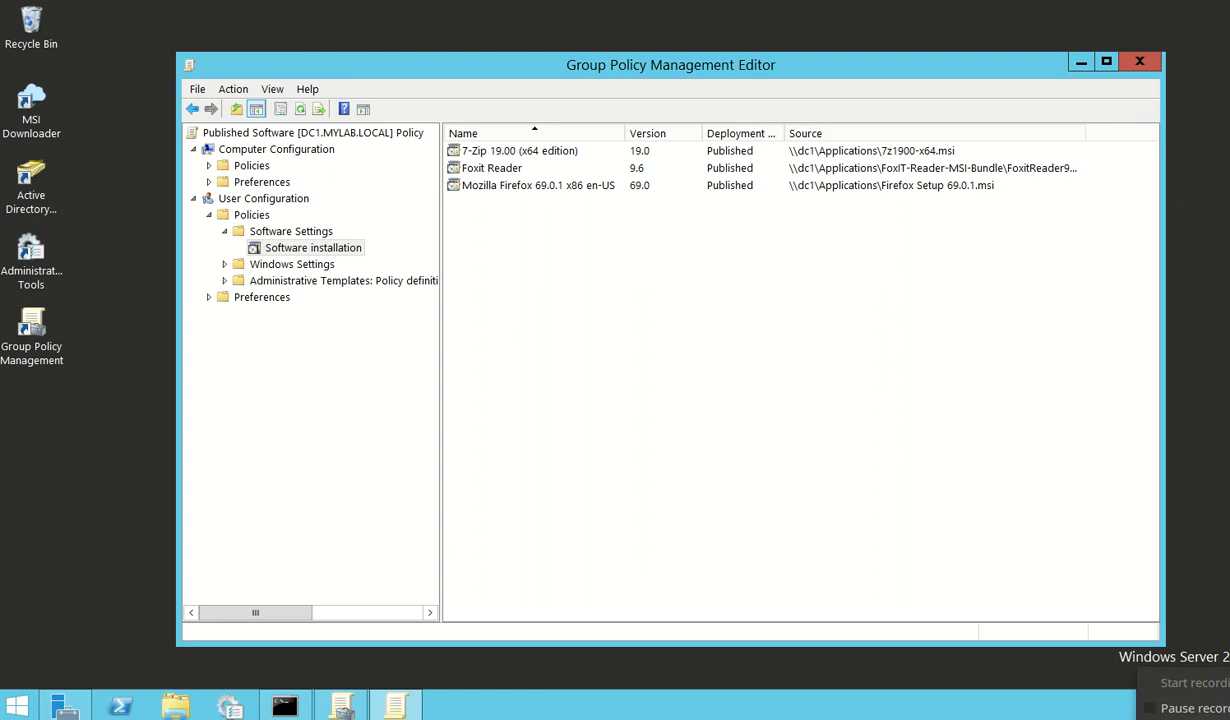
left_click(1175, 714)
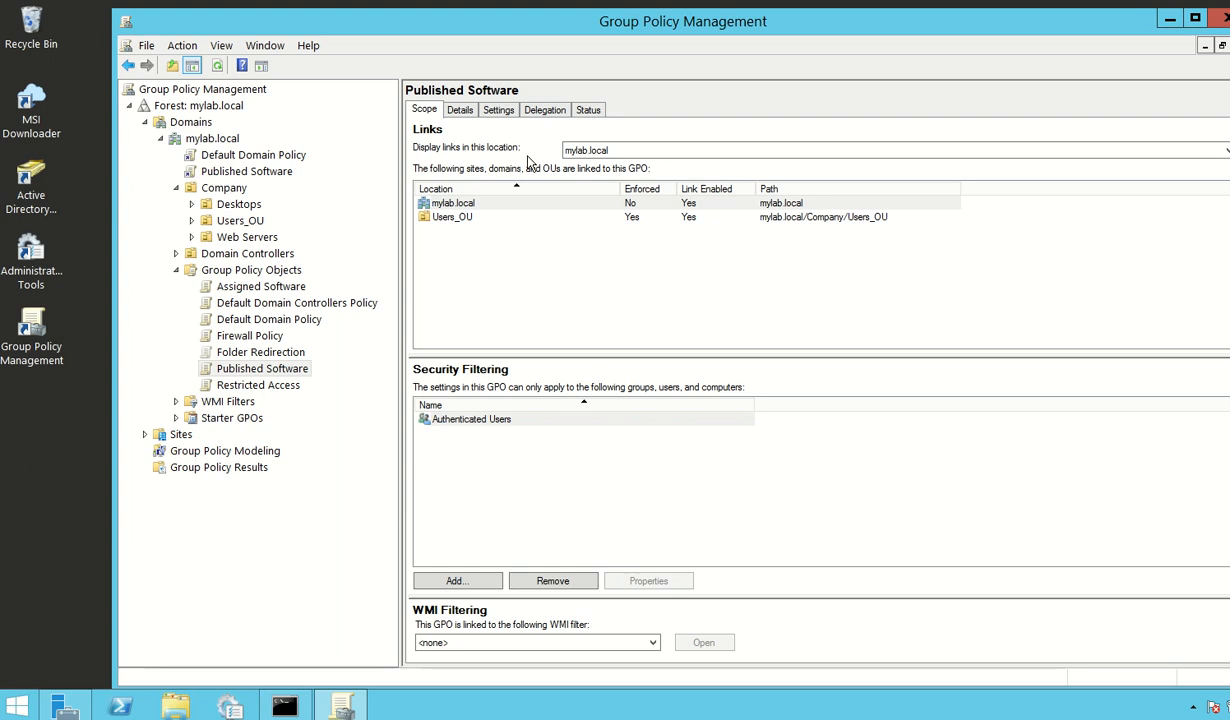
Step: Review the Published Software GPO's details, settings with the Published Applications expanded, delegation and scope
left_click(462, 112)
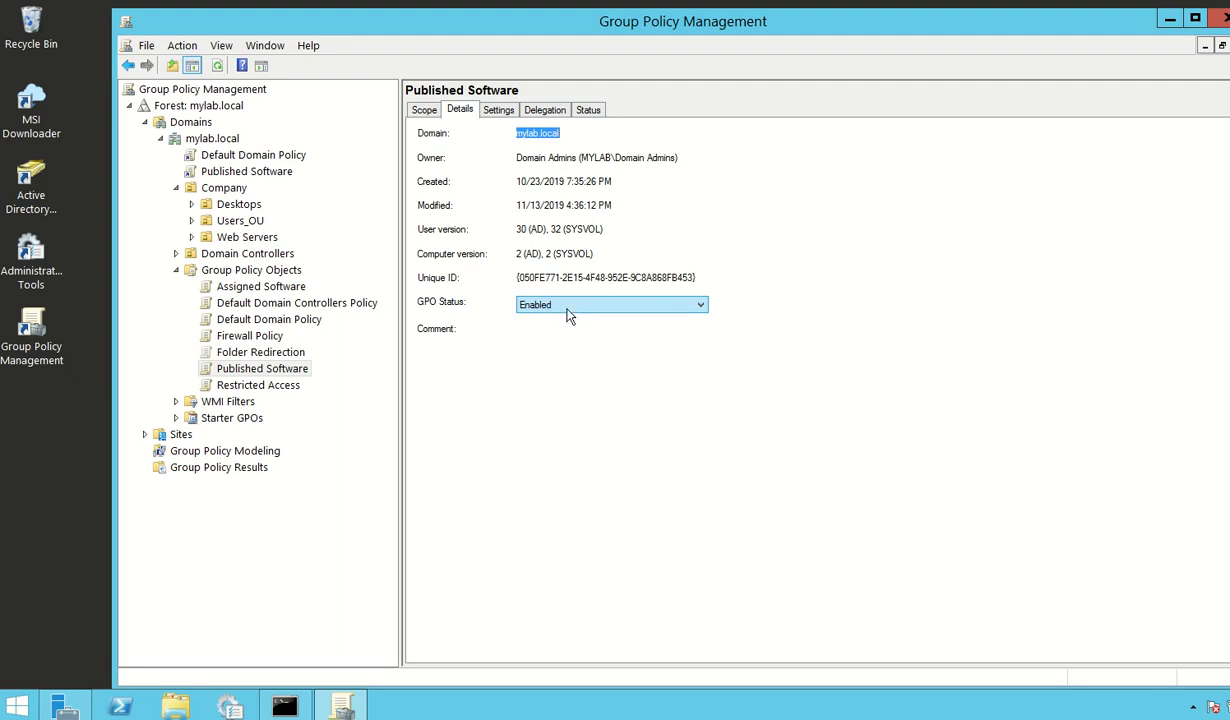
left_click(482, 110)
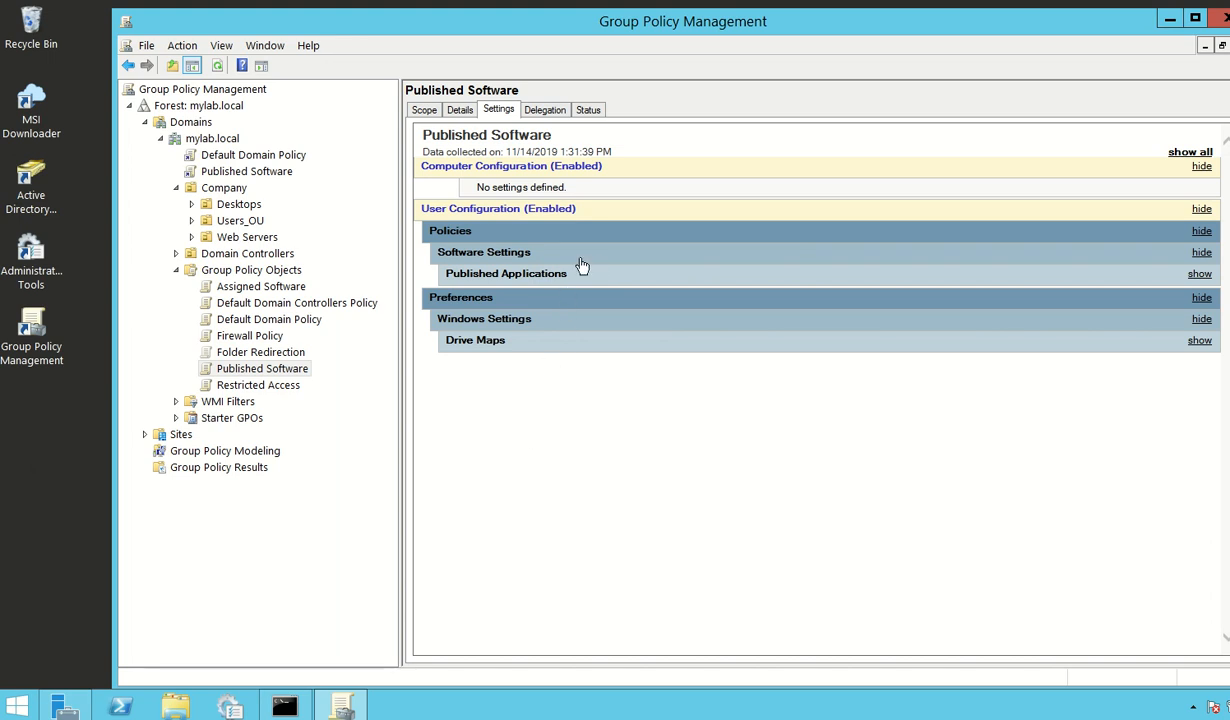
left_click(582, 256)
left_click(572, 256)
left_click(588, 274)
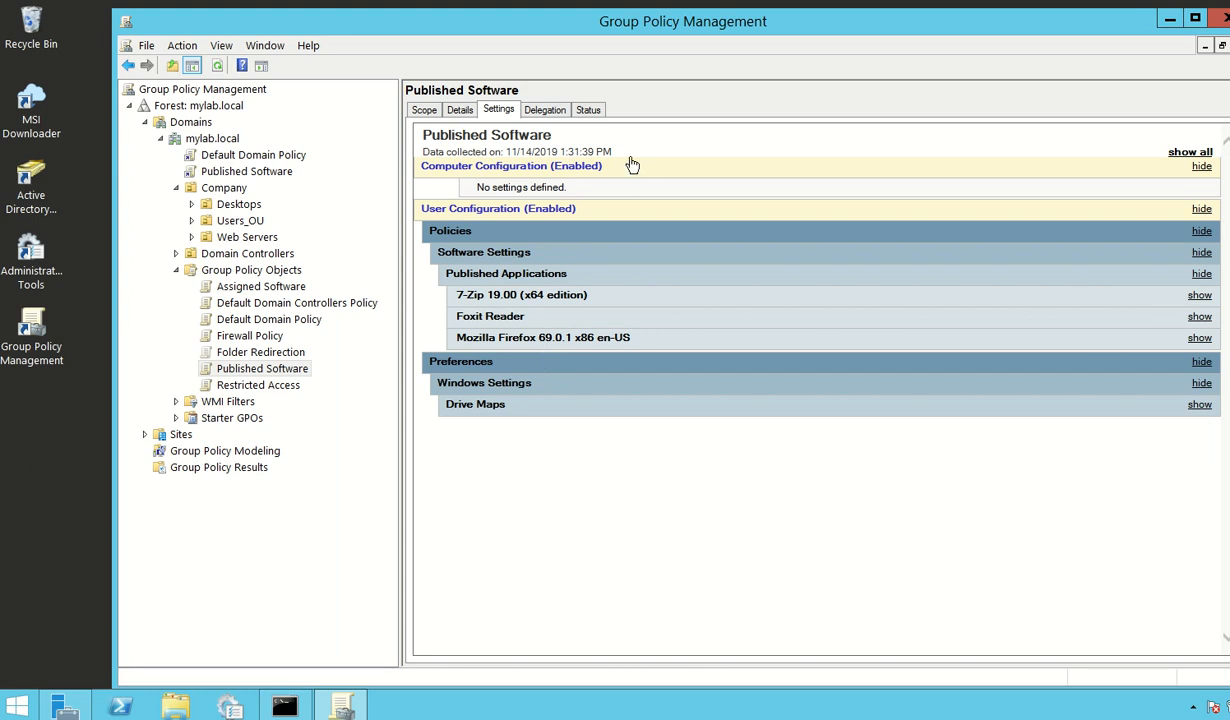
left_click(544, 110)
left_click(498, 110)
left_click(460, 110)
left_click(424, 110)
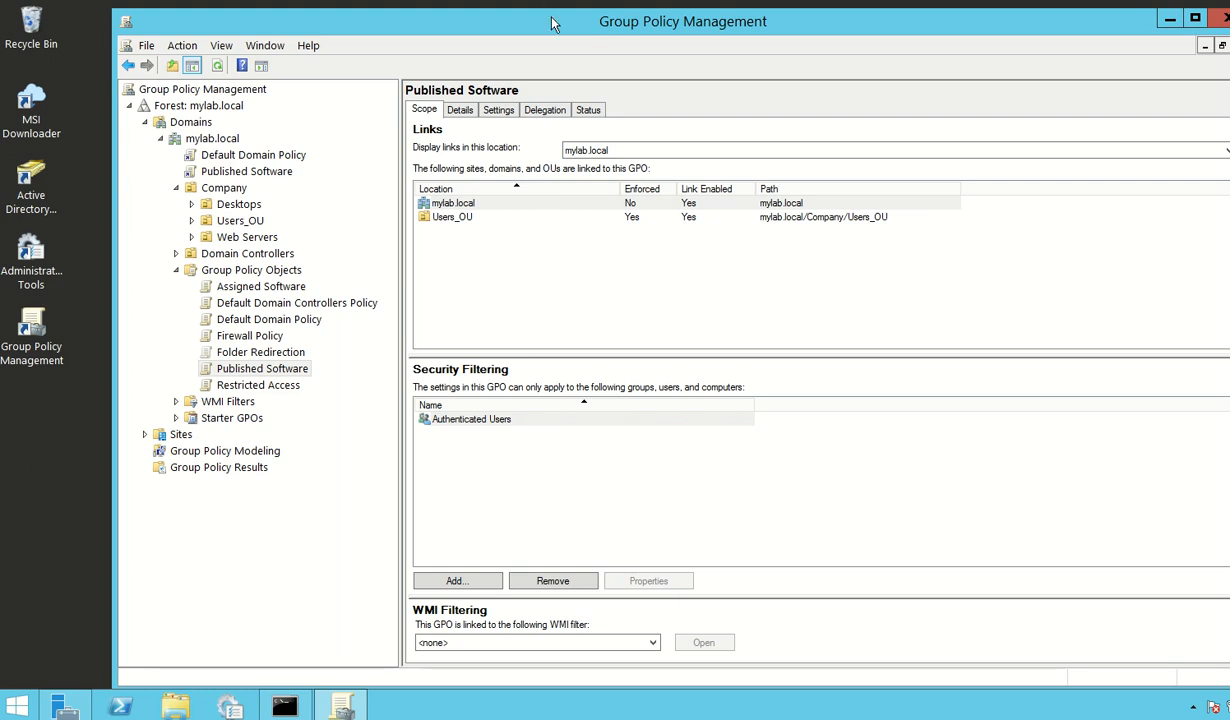
Step: Examine the GPOs linked to Users_OU and the existing GPOs available for linking there, without linking another one
left_click_drag(552, 25, 558, 20)
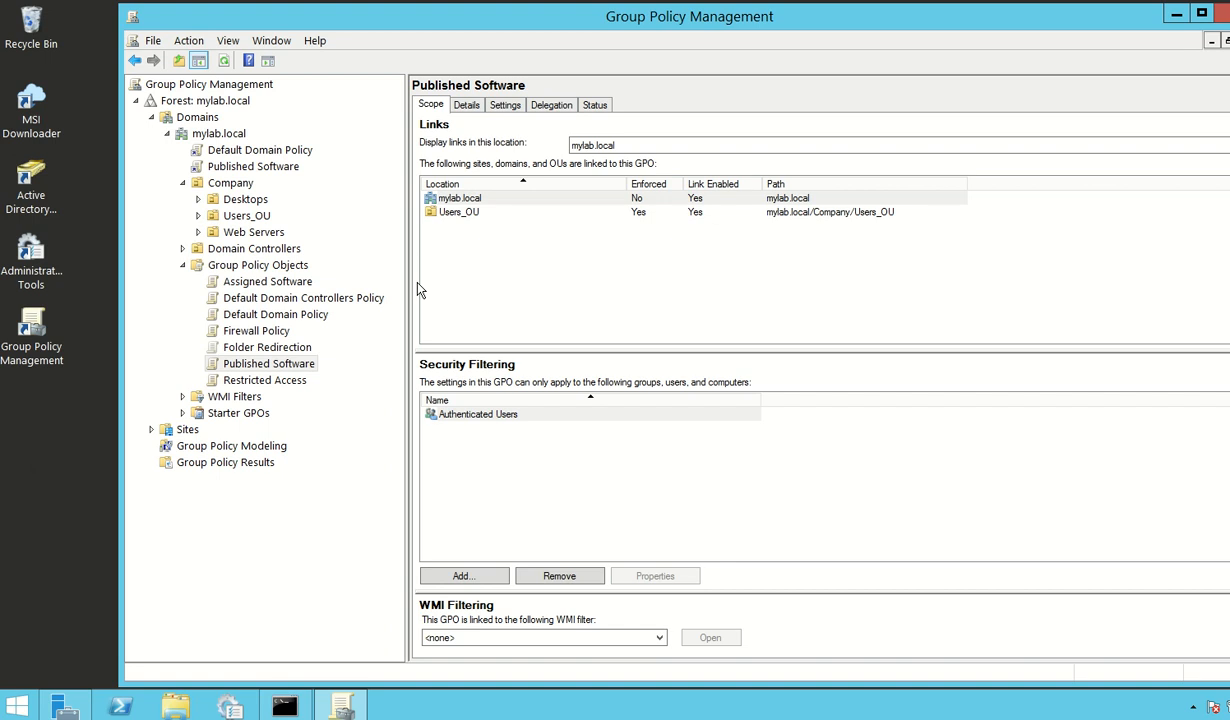
left_click(226, 214)
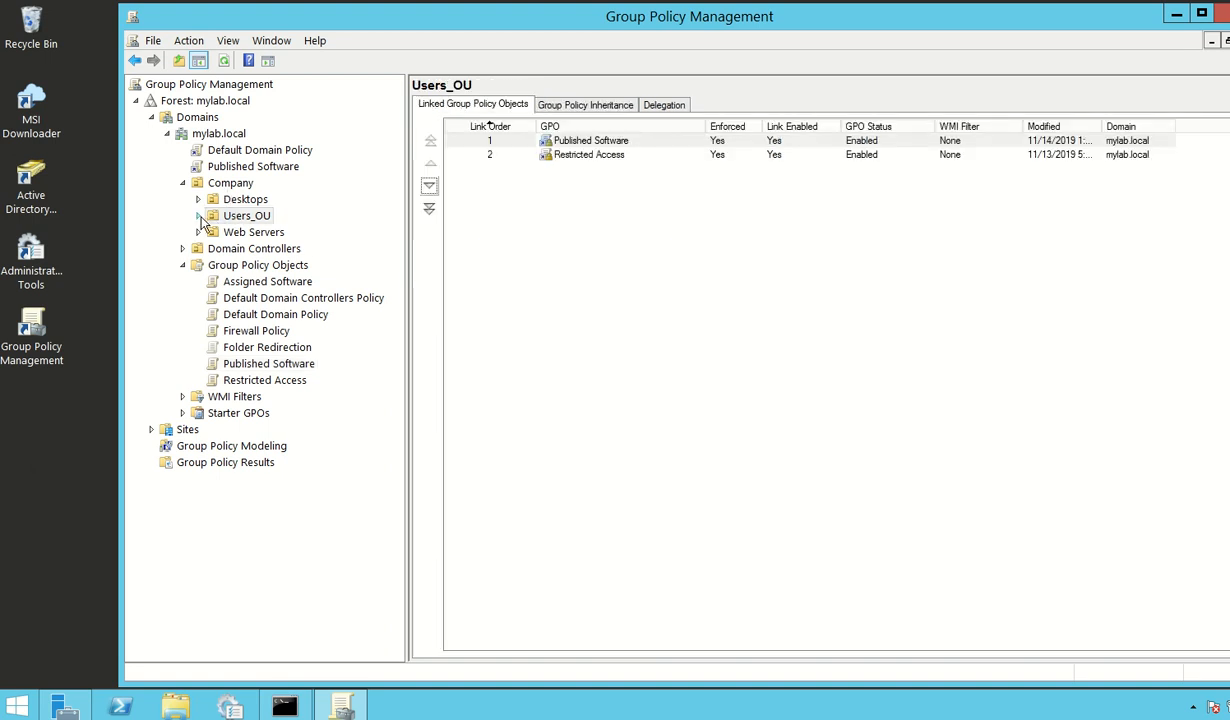
left_click(198, 216)
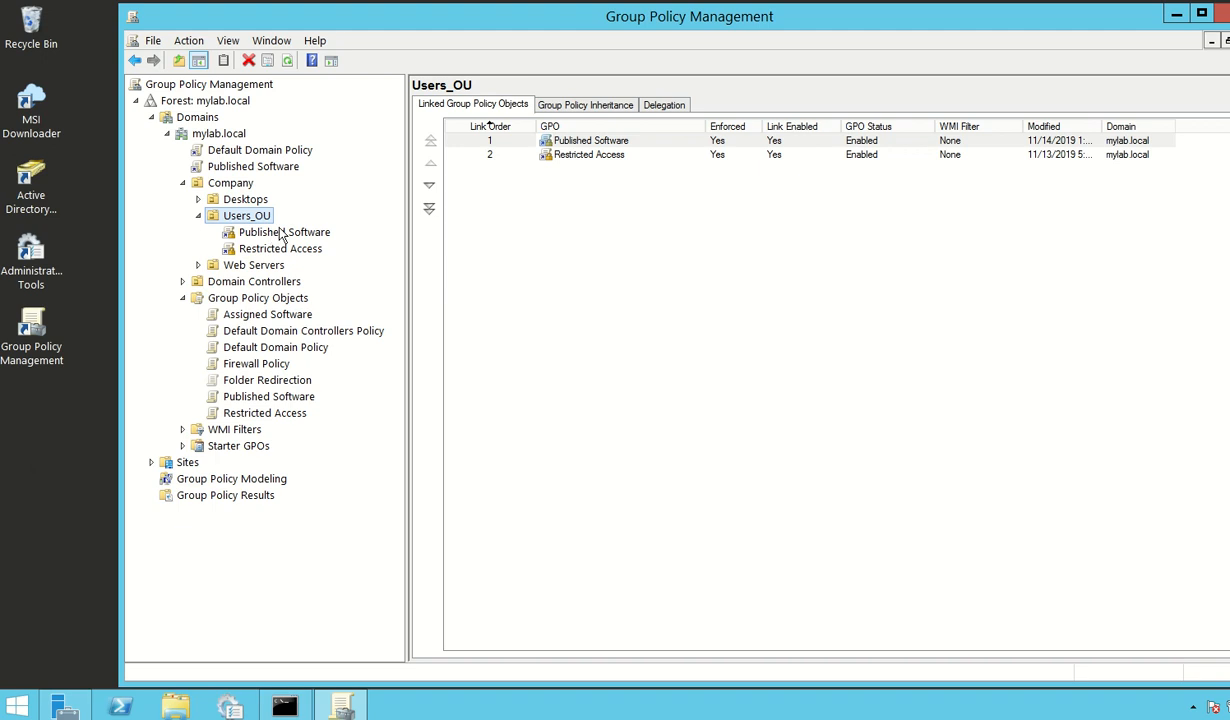
right_click(264, 222)
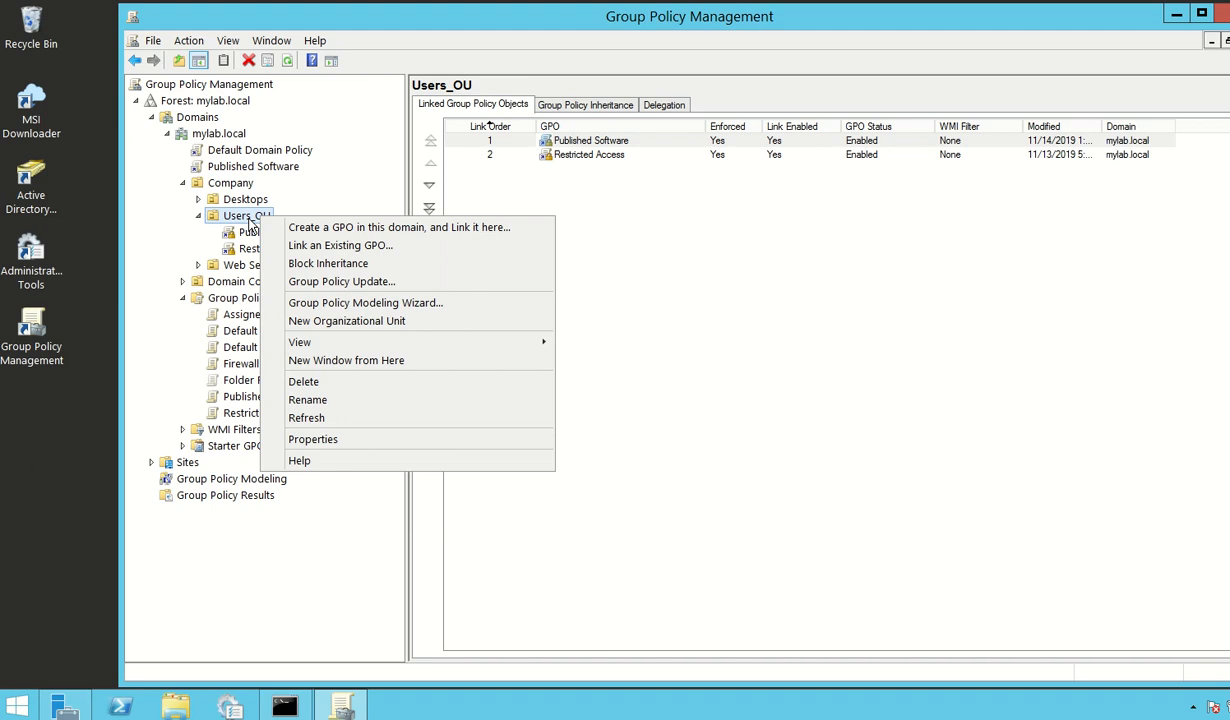
left_click(333, 245)
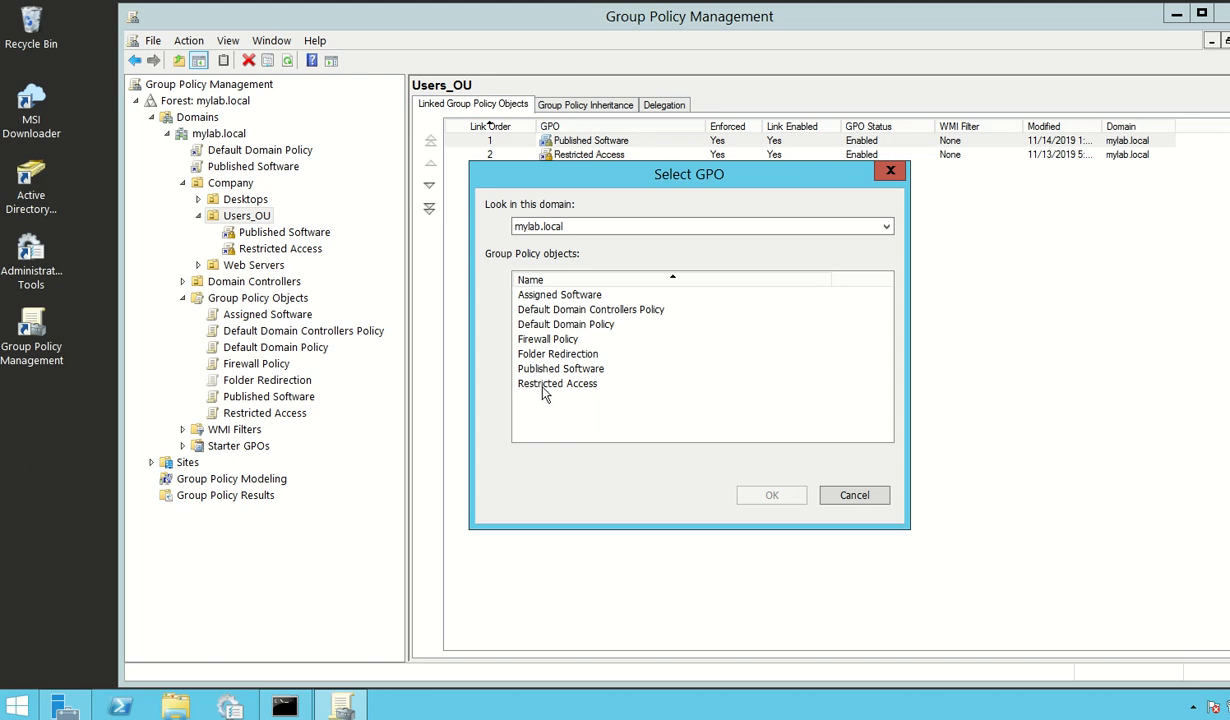
left_click(851, 495)
left_click(651, 402)
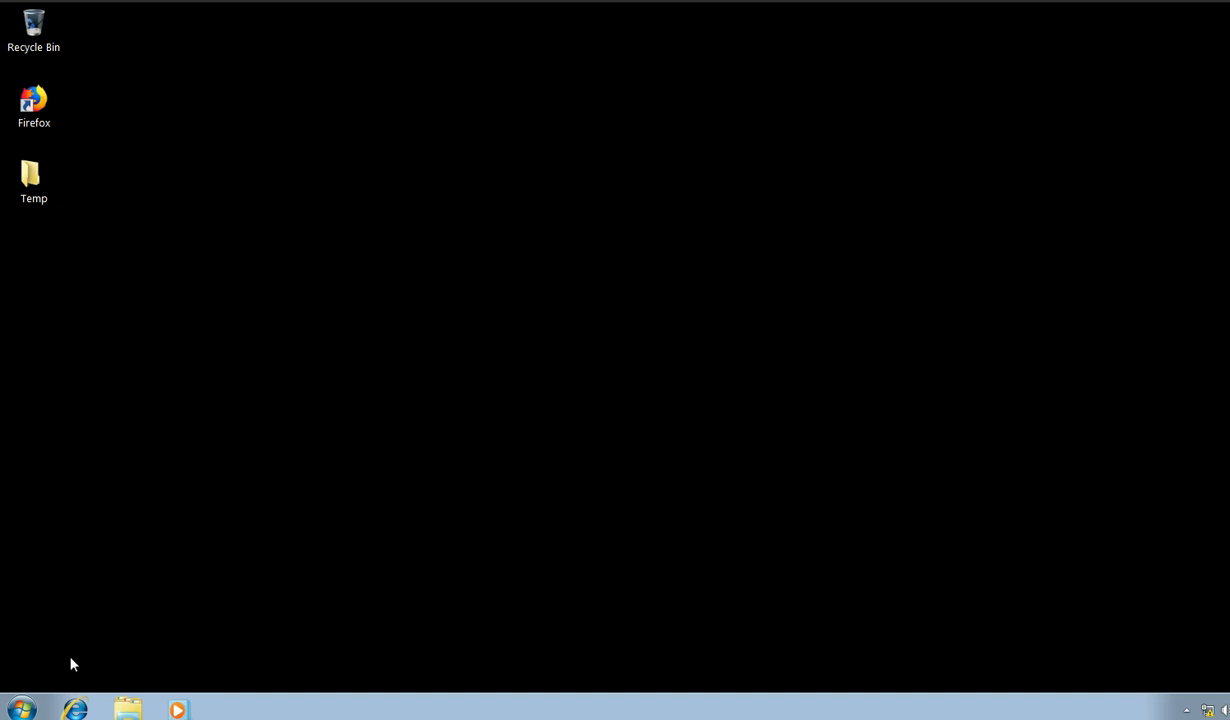
Step: On the Windows client, open Programs and Features in Control Panel and show the programs installable from the network
left_click(21, 708)
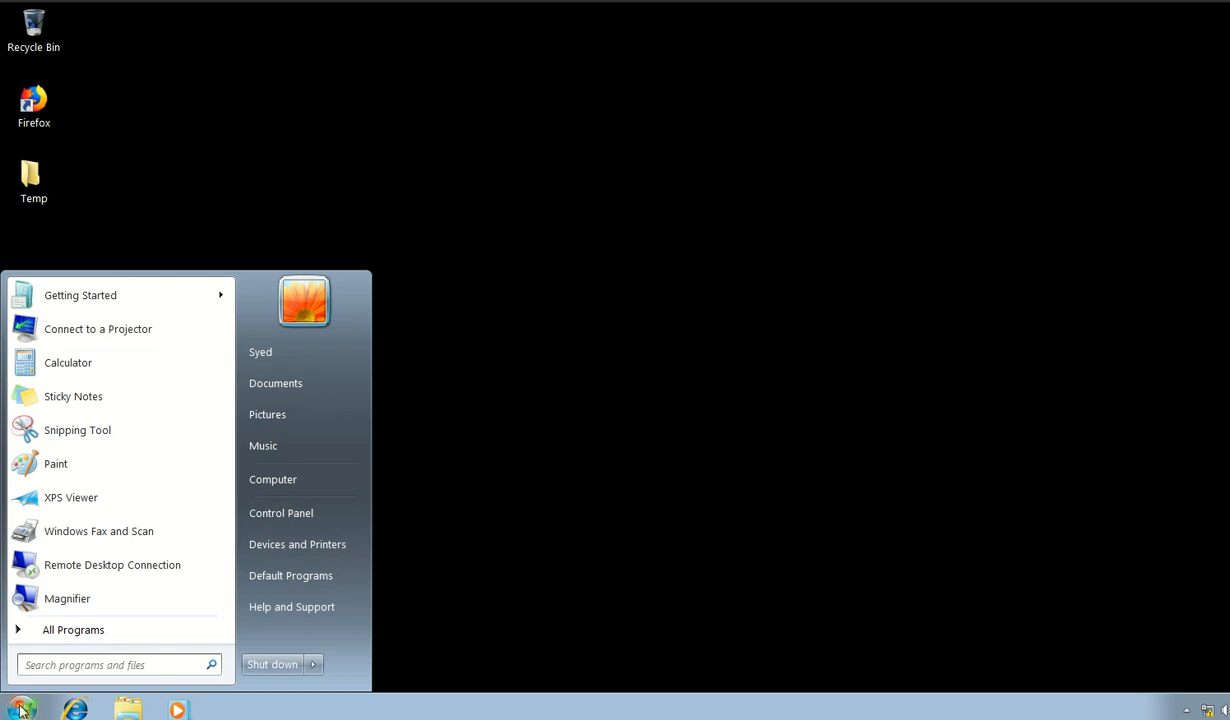
left_click(281, 513)
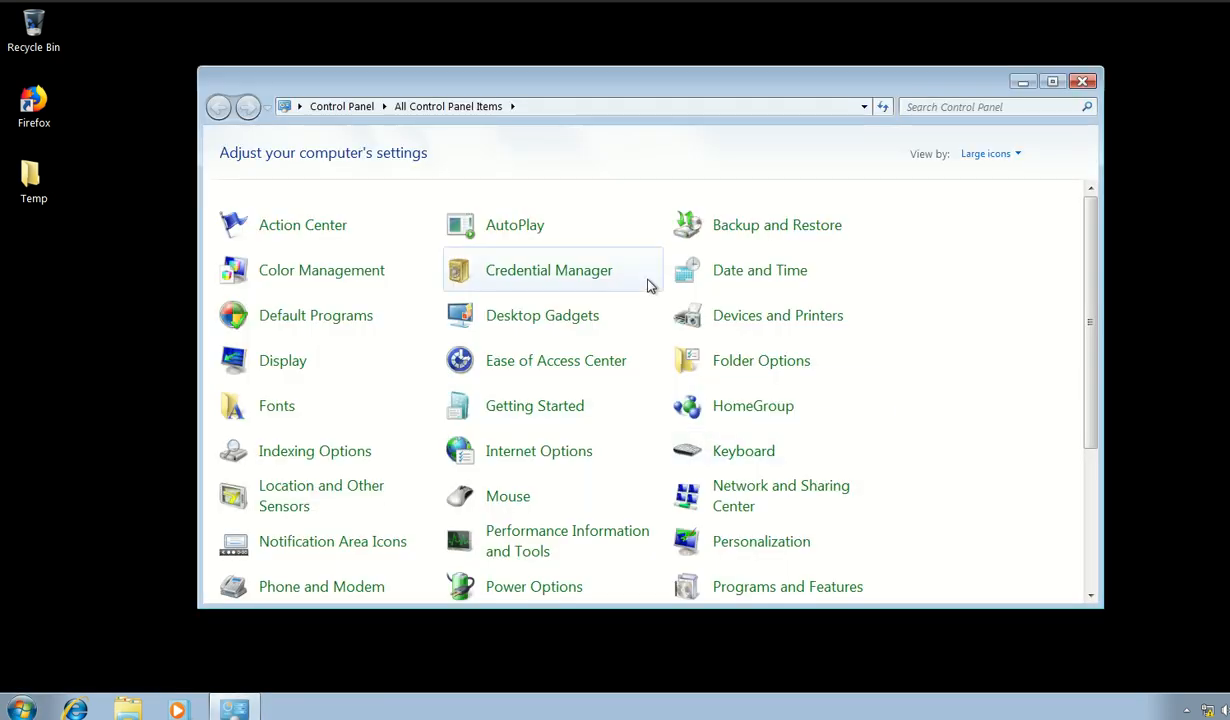
scroll(653, 406, "down", 5)
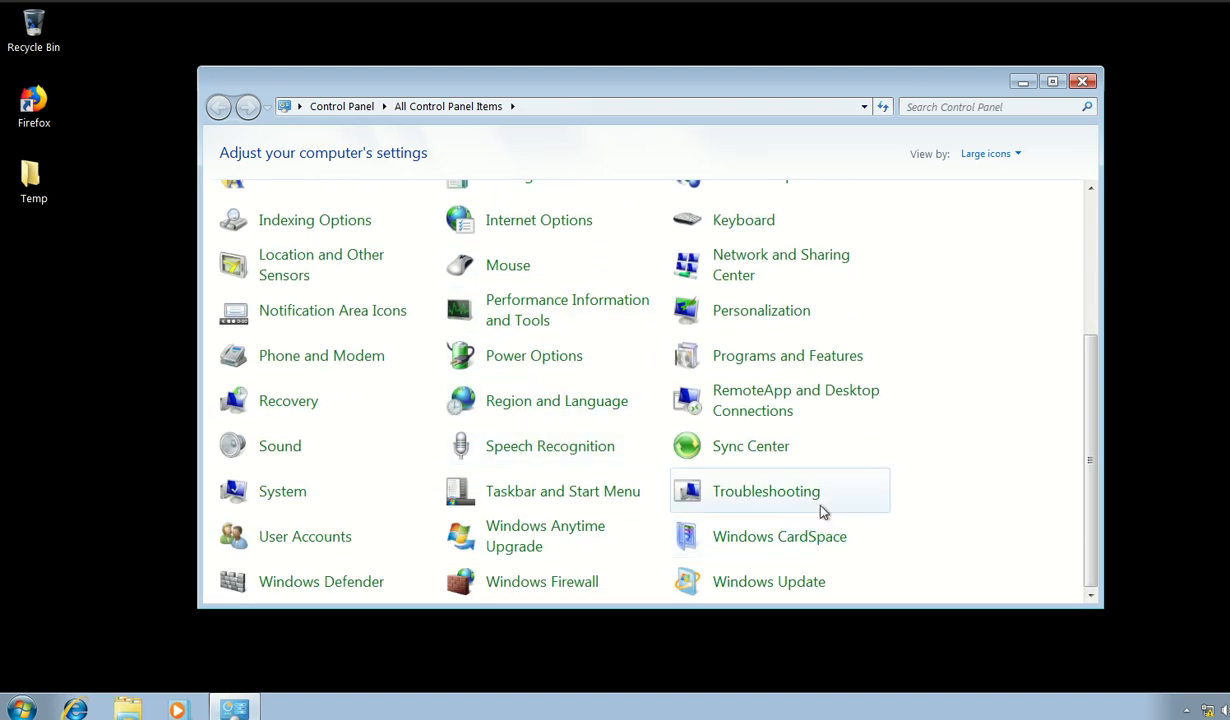
left_click(750, 362)
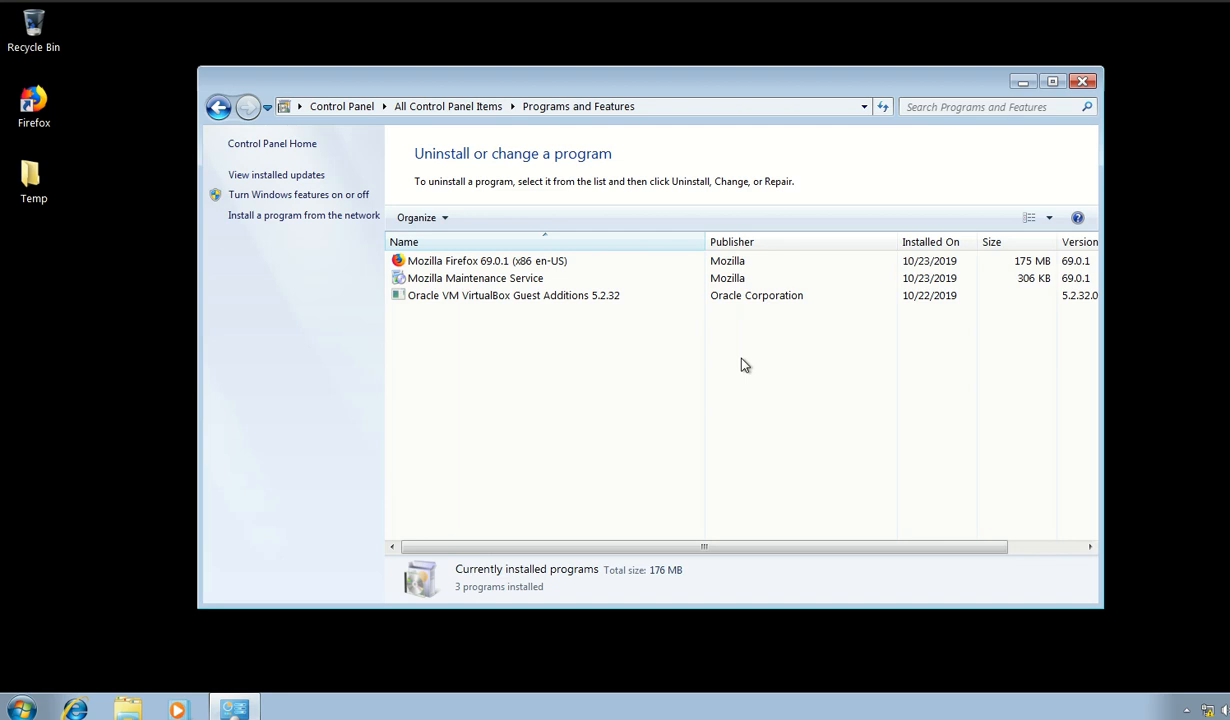
left_click(289, 218)
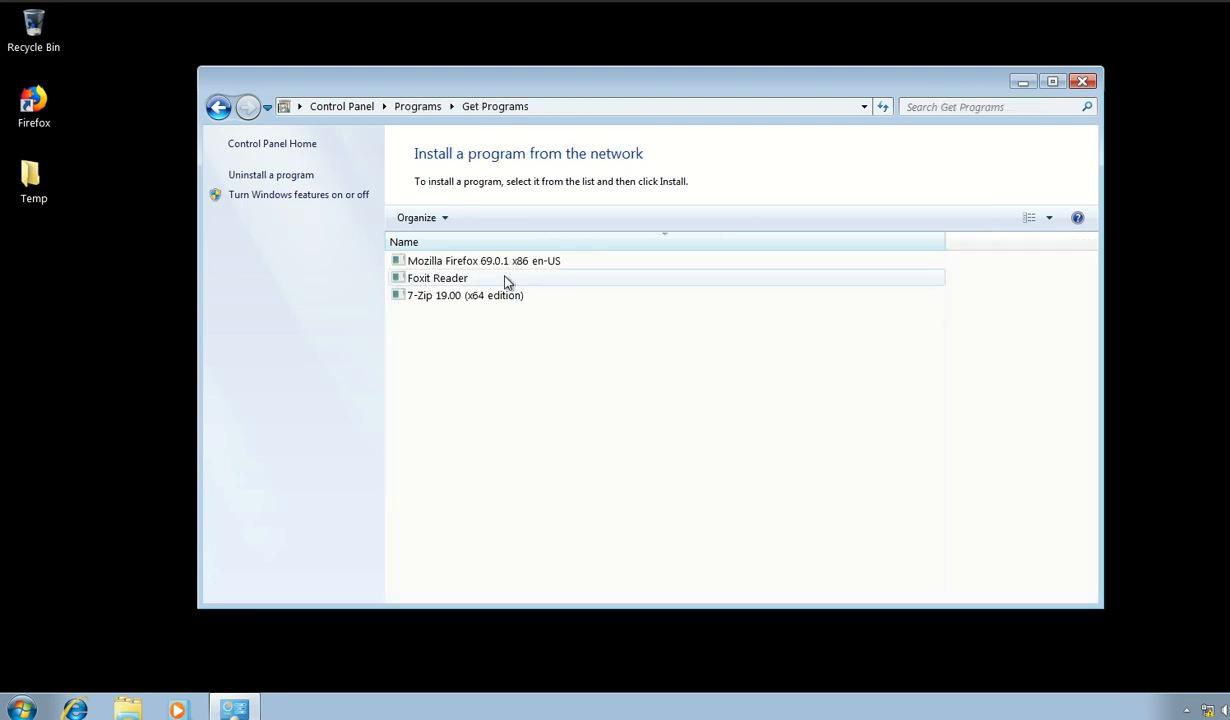
Step: Install 7-Zip 19.00 (x64 edition) from the network, accepting the license terms and keeping the default features and location
left_click(437, 300)
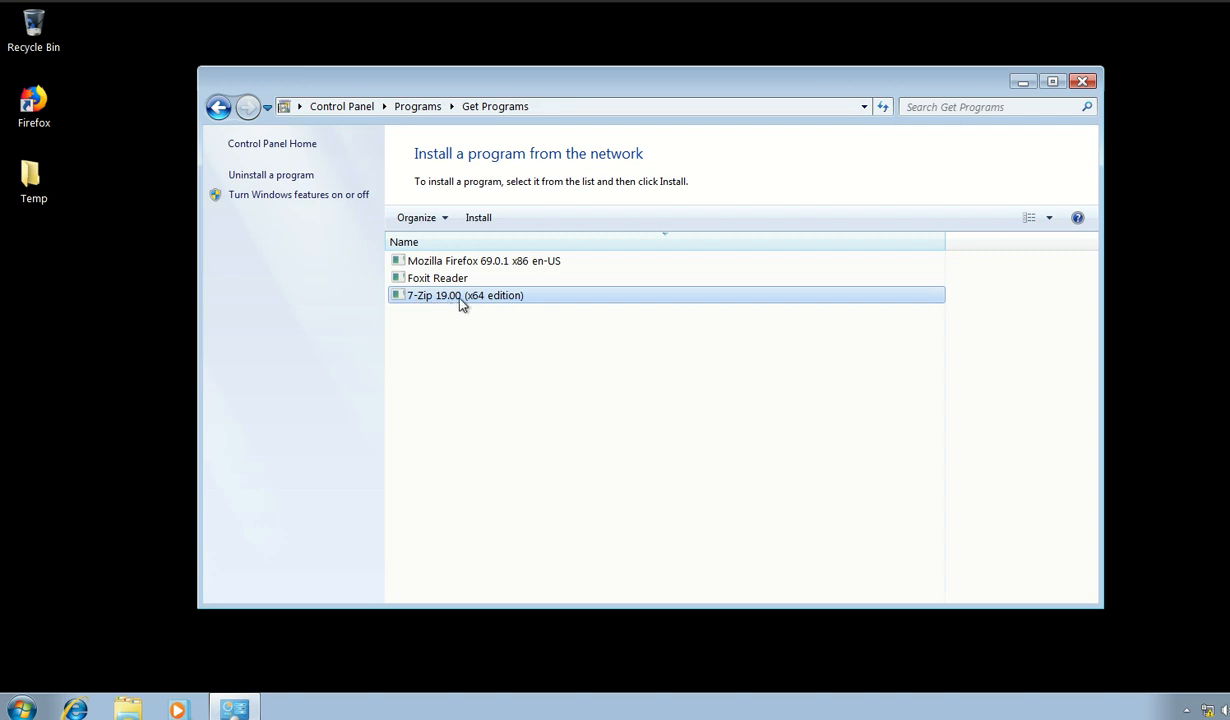
left_click(479, 218)
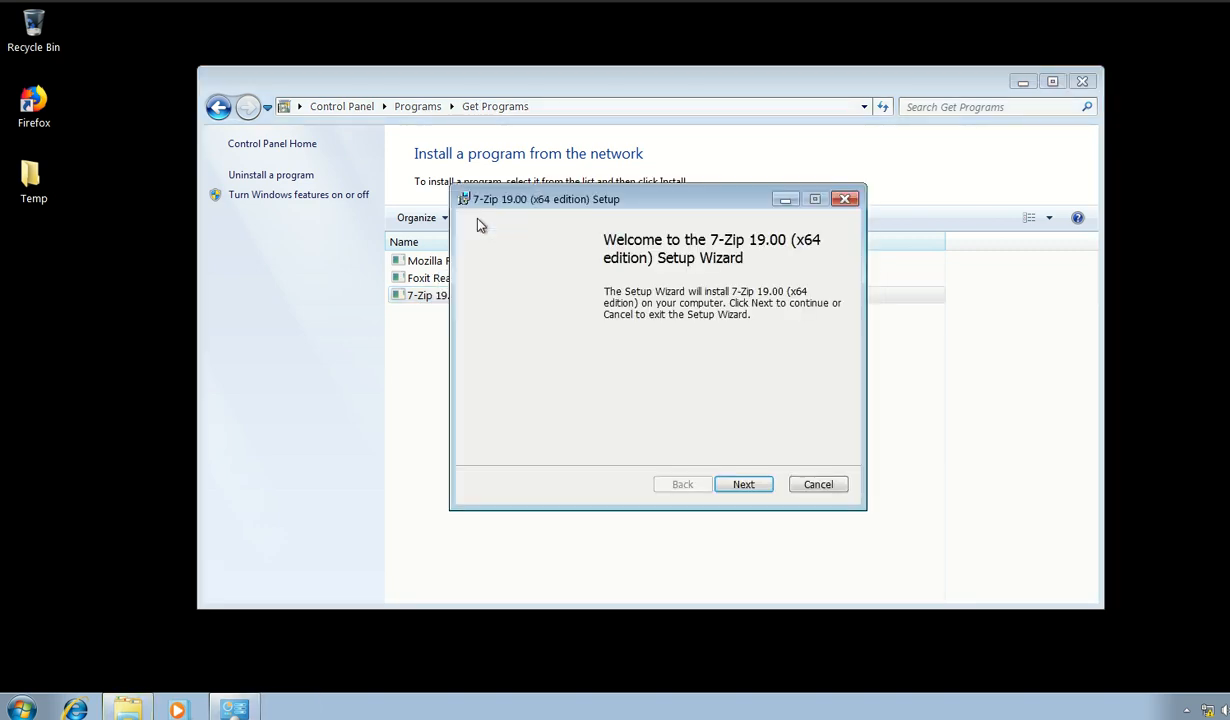
left_click(745, 485)
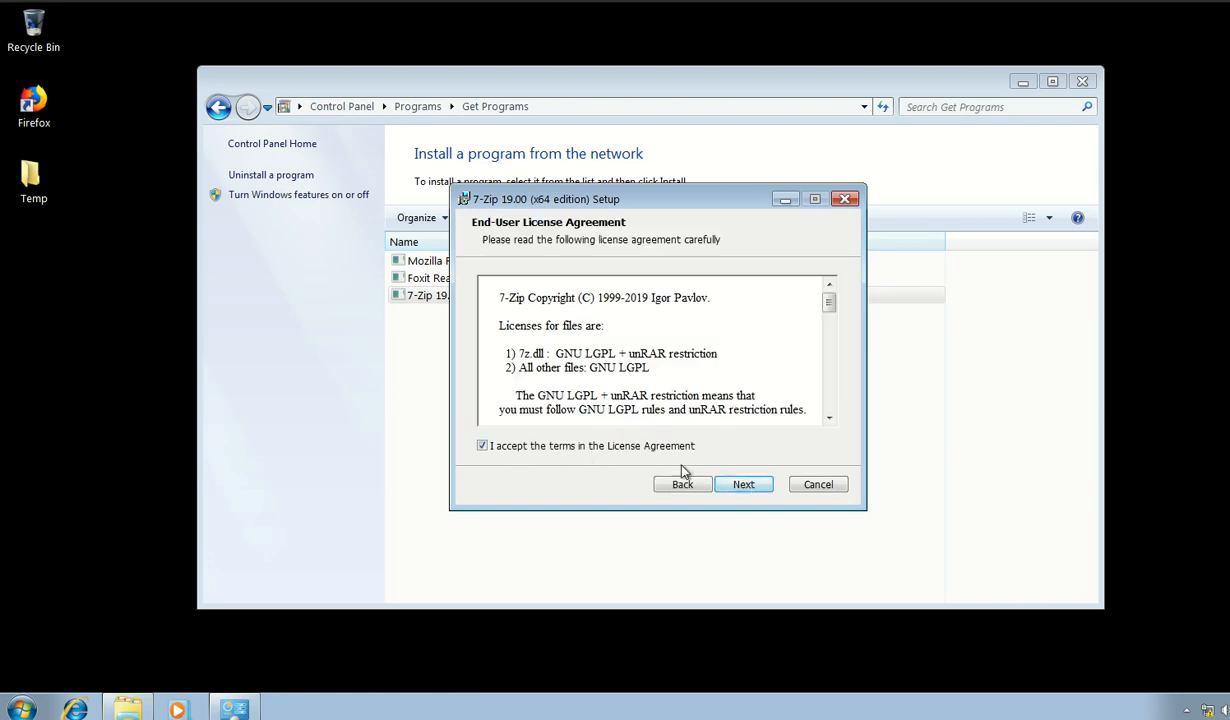
left_click(743, 484)
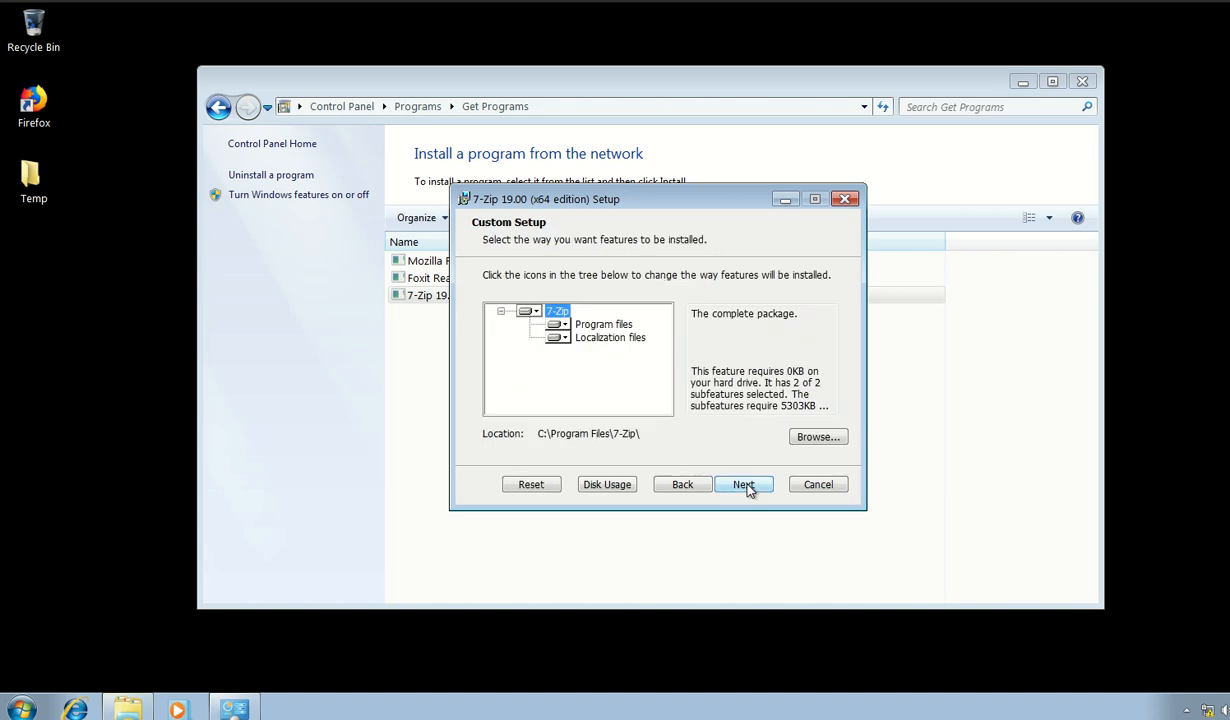
left_click(745, 486)
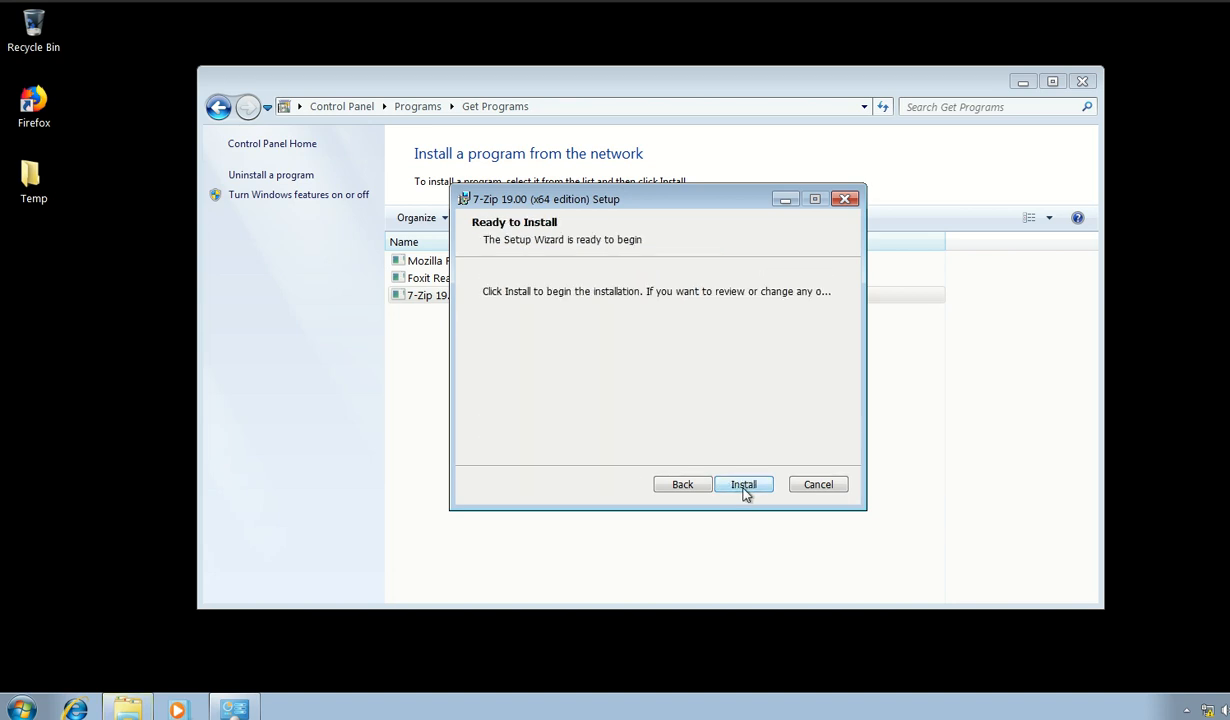
left_click(743, 486)
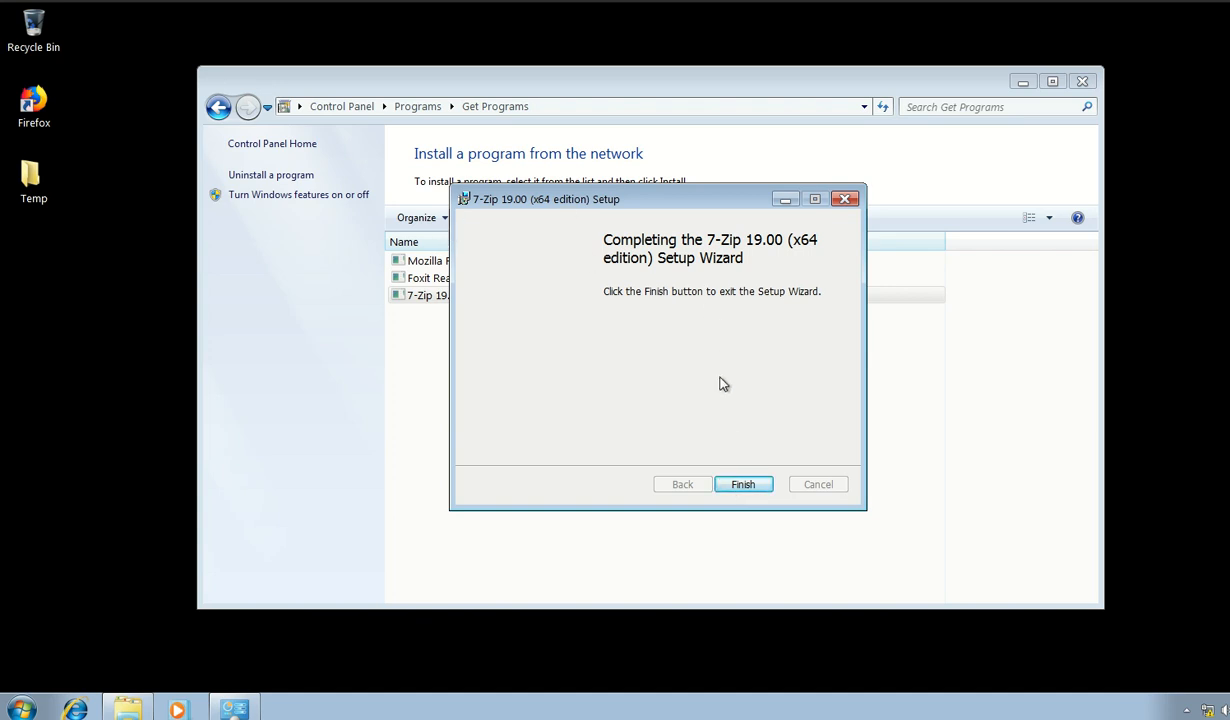
left_click(742, 483)
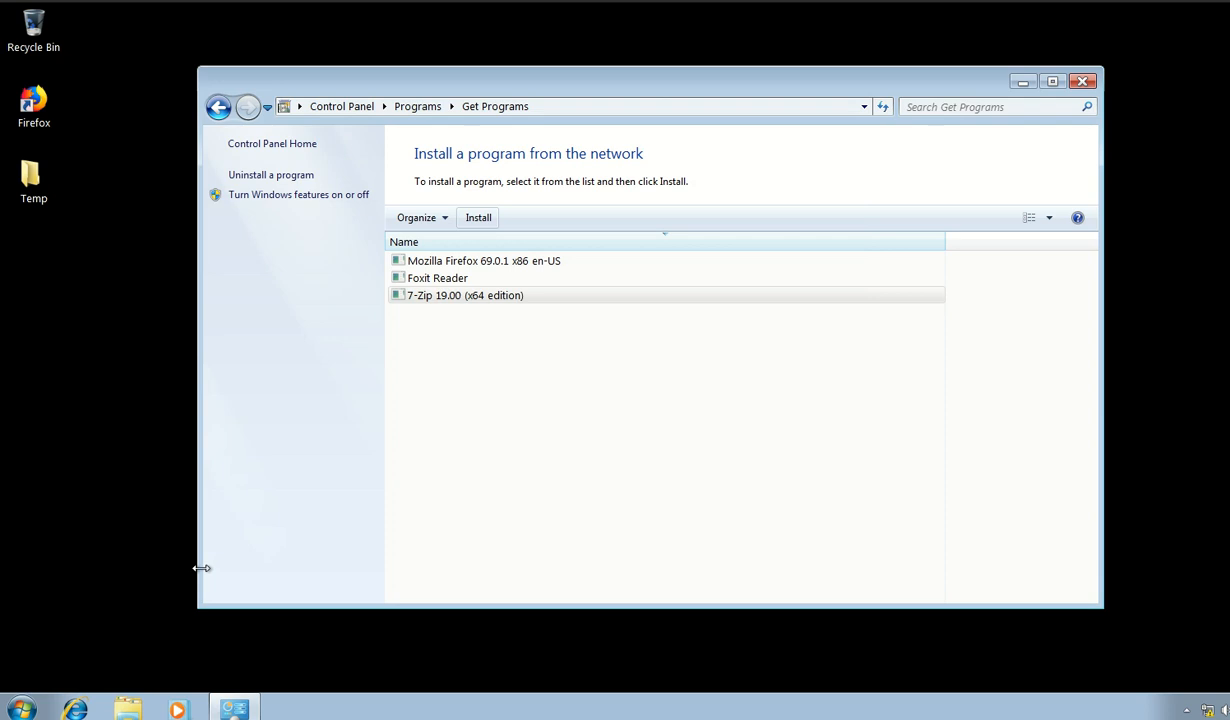
Step: Launch 7-Zip File Manager to check that it runs, and close it again
left_click(22, 708)
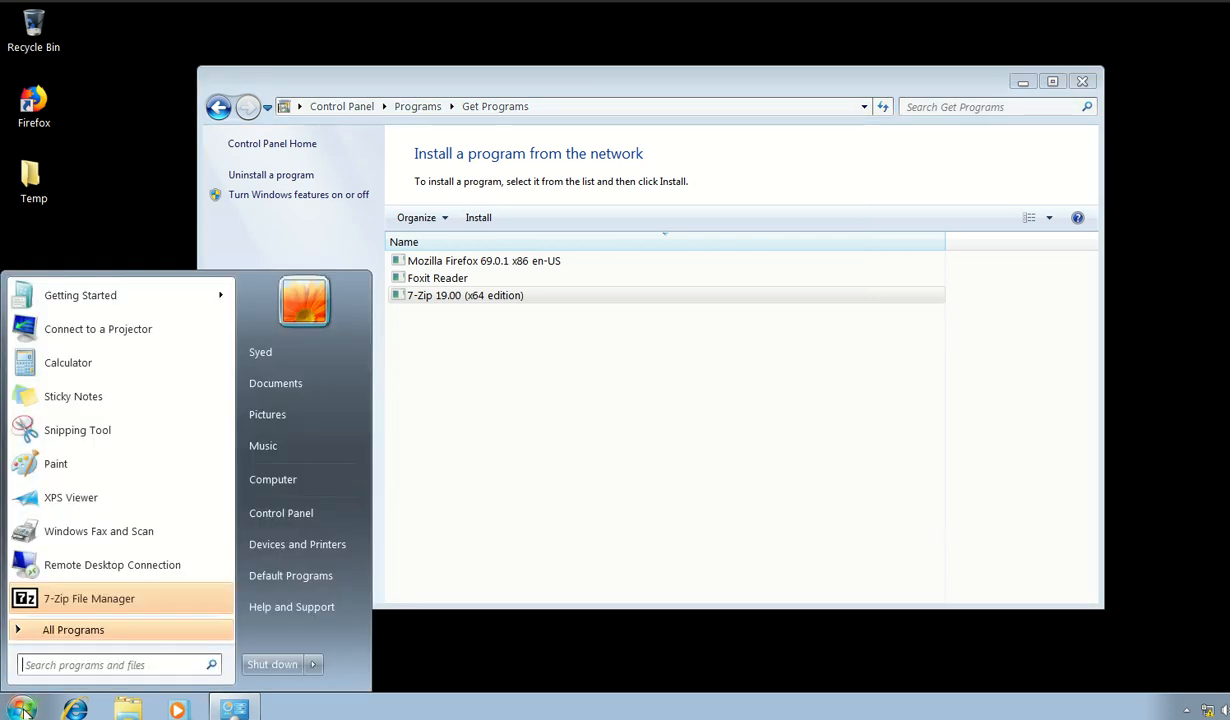
left_click(75, 600)
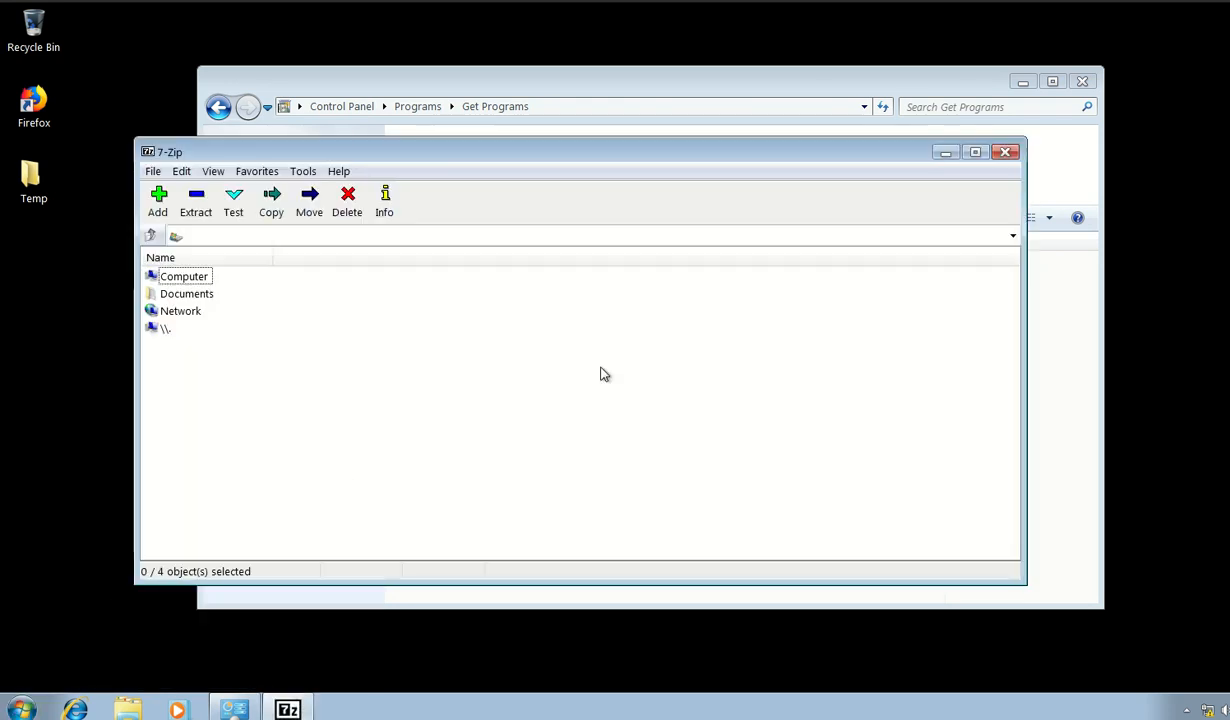
left_click_drag(592, 153, 693, 155)
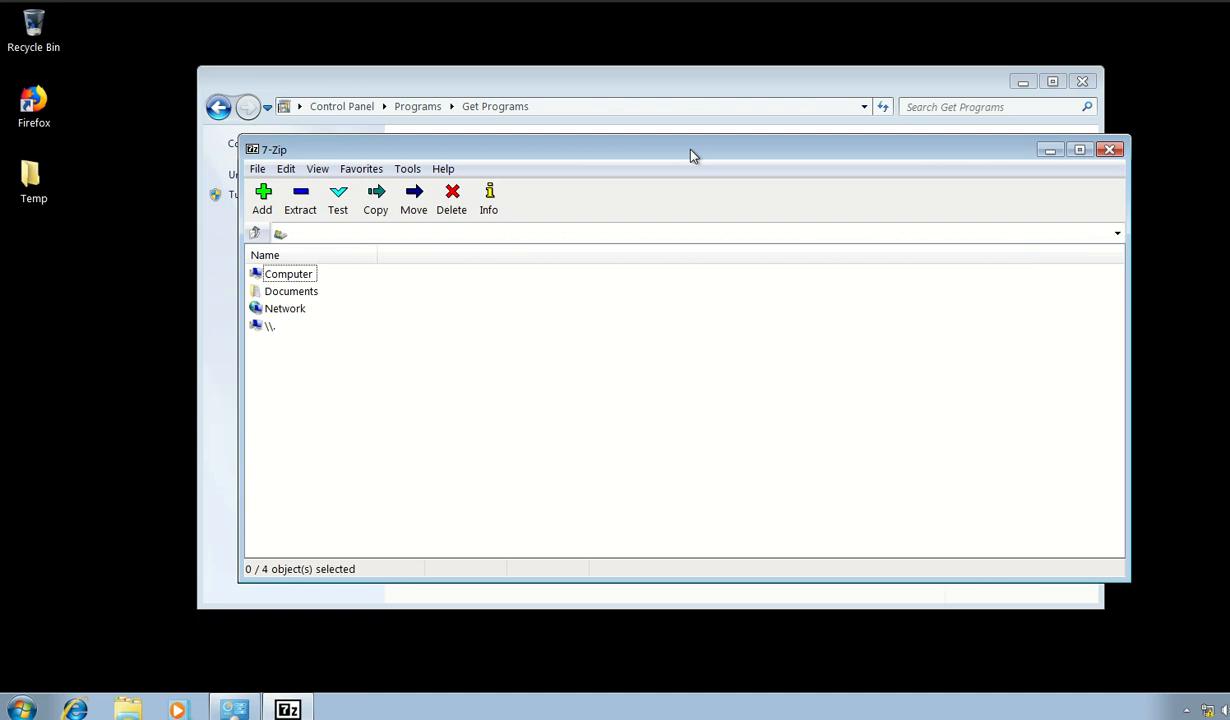
left_click(1108, 149)
Step: Install Foxit Reader from the network, finish setup with Launch Foxit Reader enabled, and close the Control Panel window
double_click(462, 278)
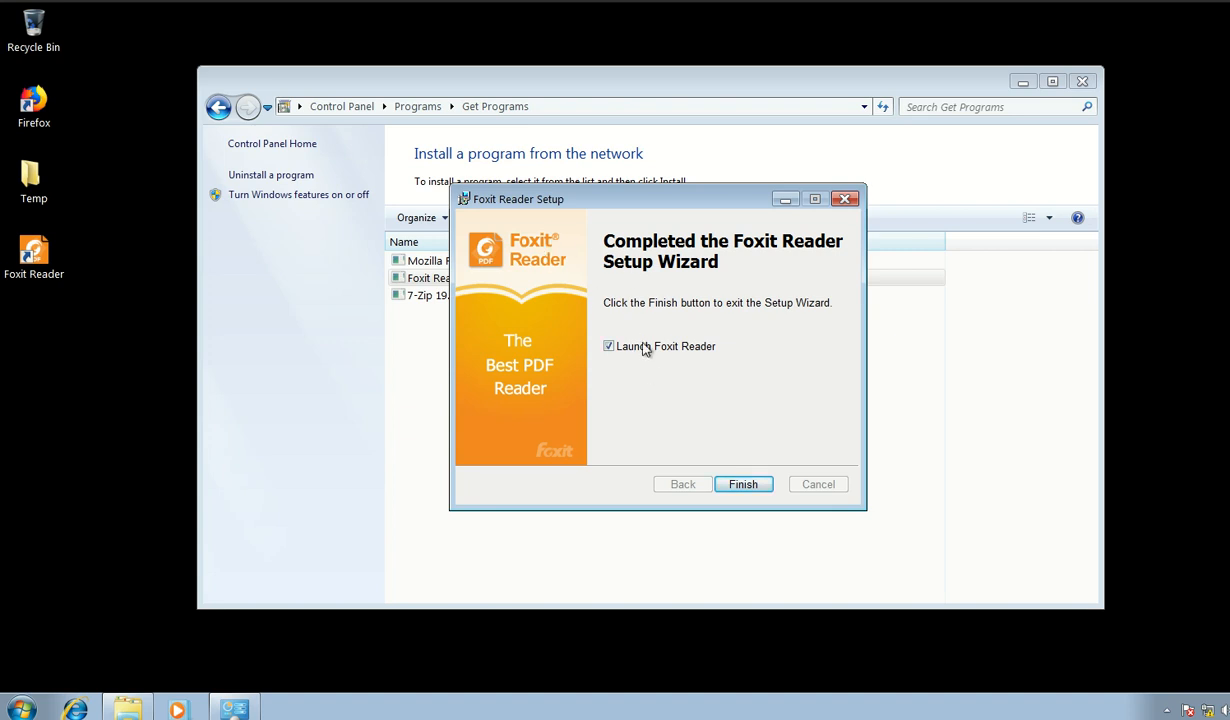
left_click(743, 486)
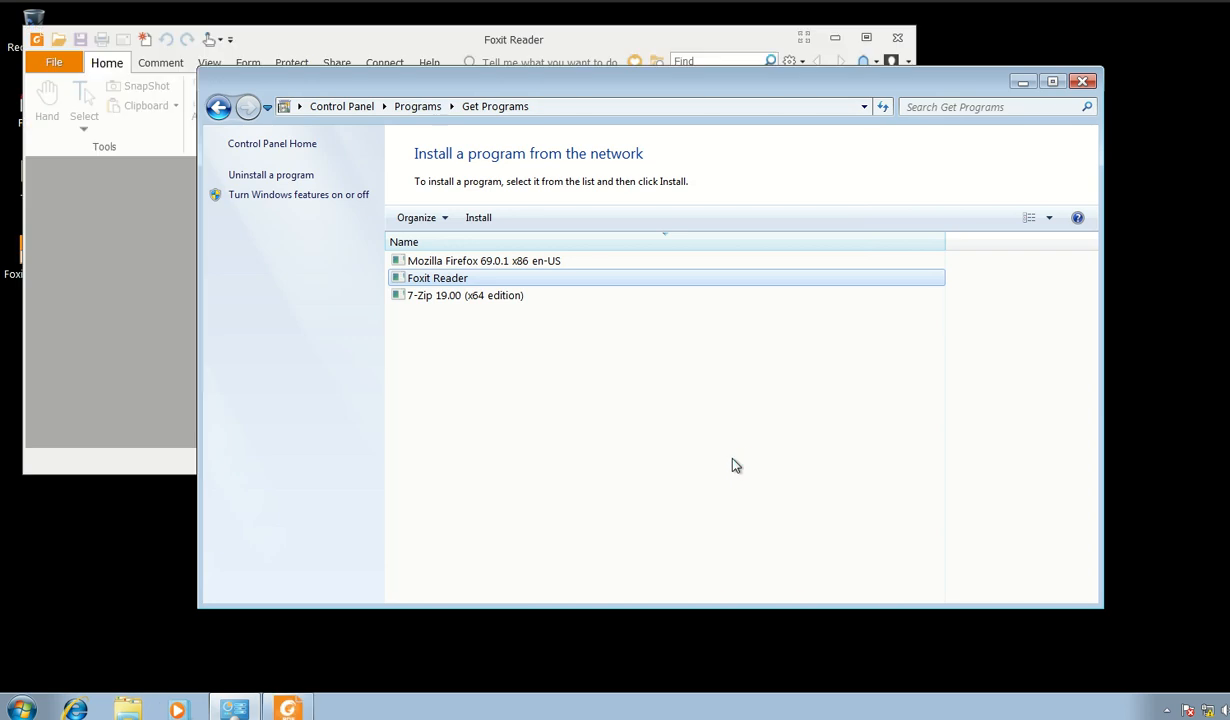
left_click(1082, 81)
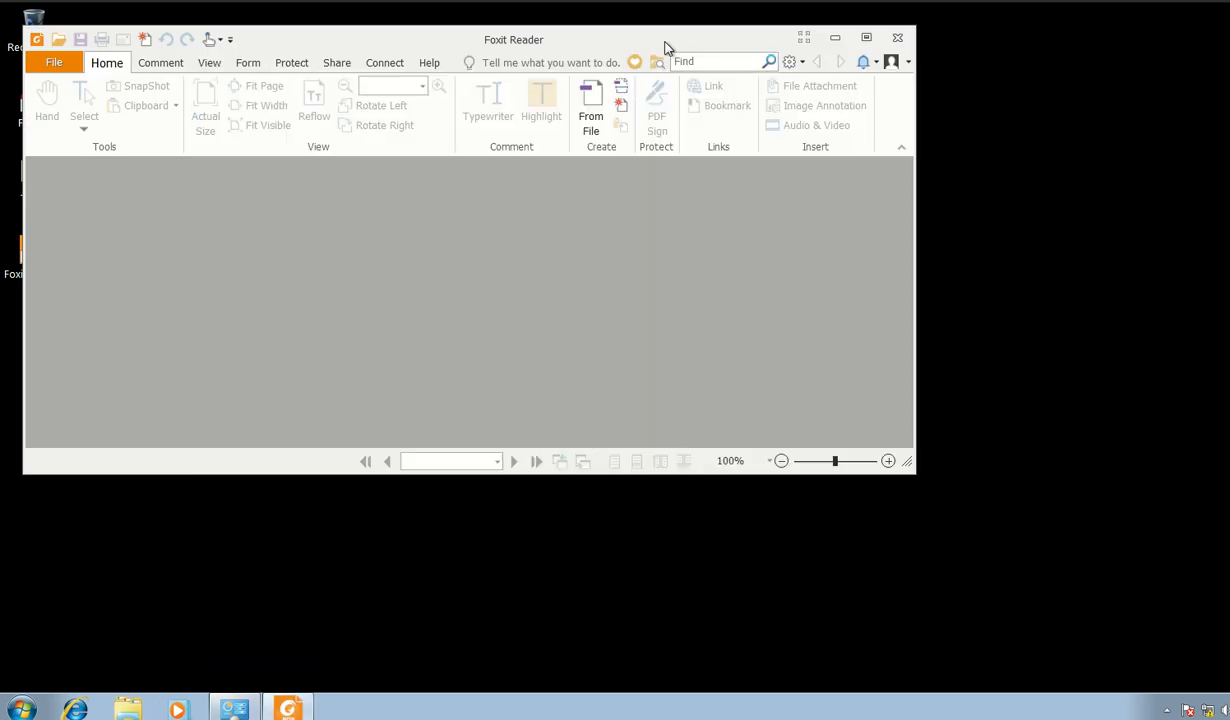
Step: Move the Foxit Reader window clear of the desktop shortcuts and make it taller
left_click_drag(665, 44, 805, 55)
left_click_drag(792, 486, 796, 660)
mouse_move(778, 52)
left_mouse_down()
mouse_move(813, 47)
mouse_move(802, 48)
left_mouse_up()
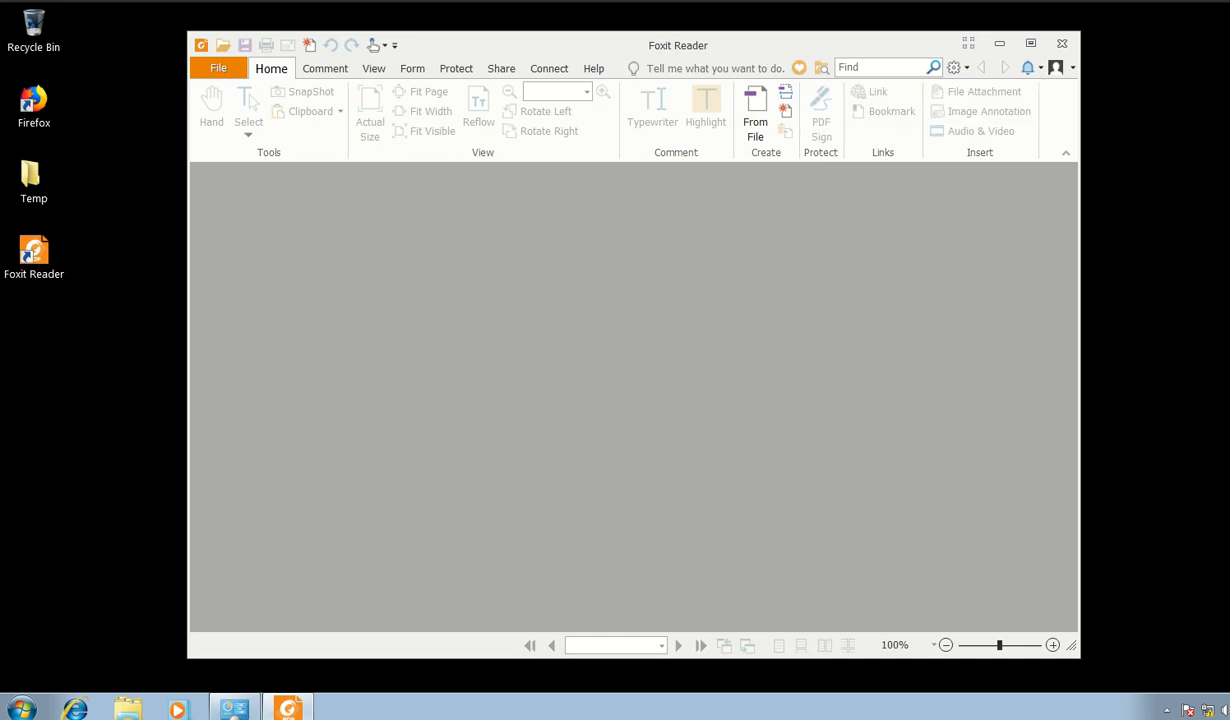
right_click(1186, 710)
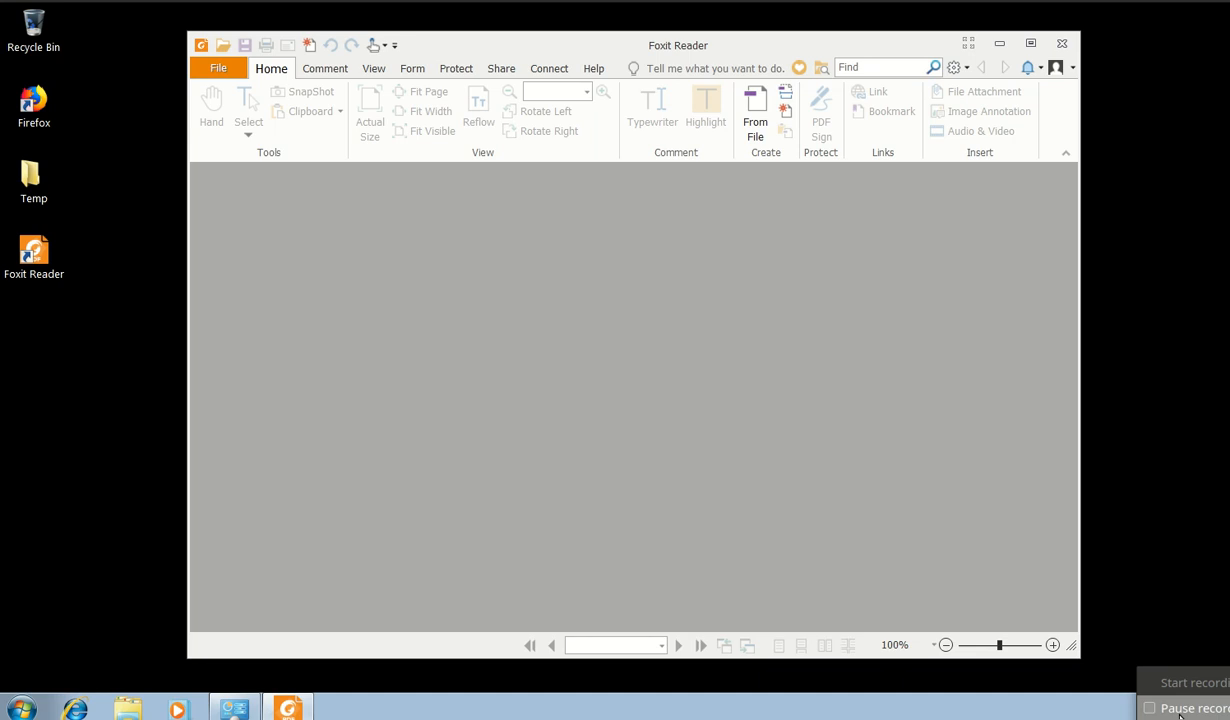